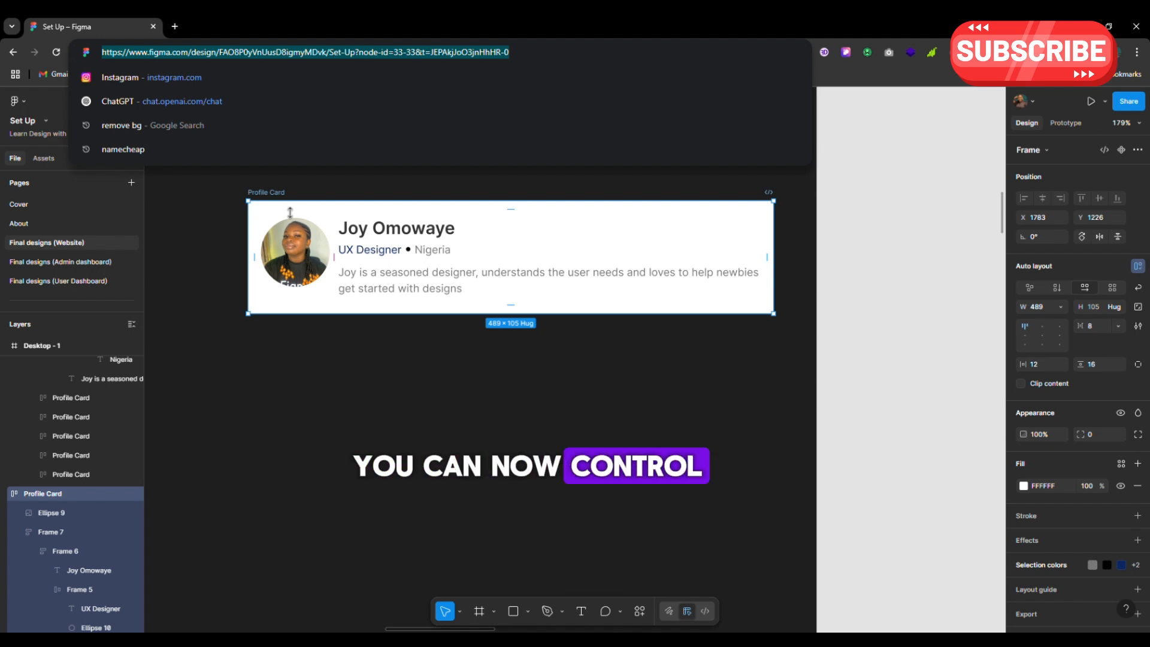
# Dismiss the browser address suggestions and select the whole Profile Card frame on the canvas
pyautogui.click(390, 379)
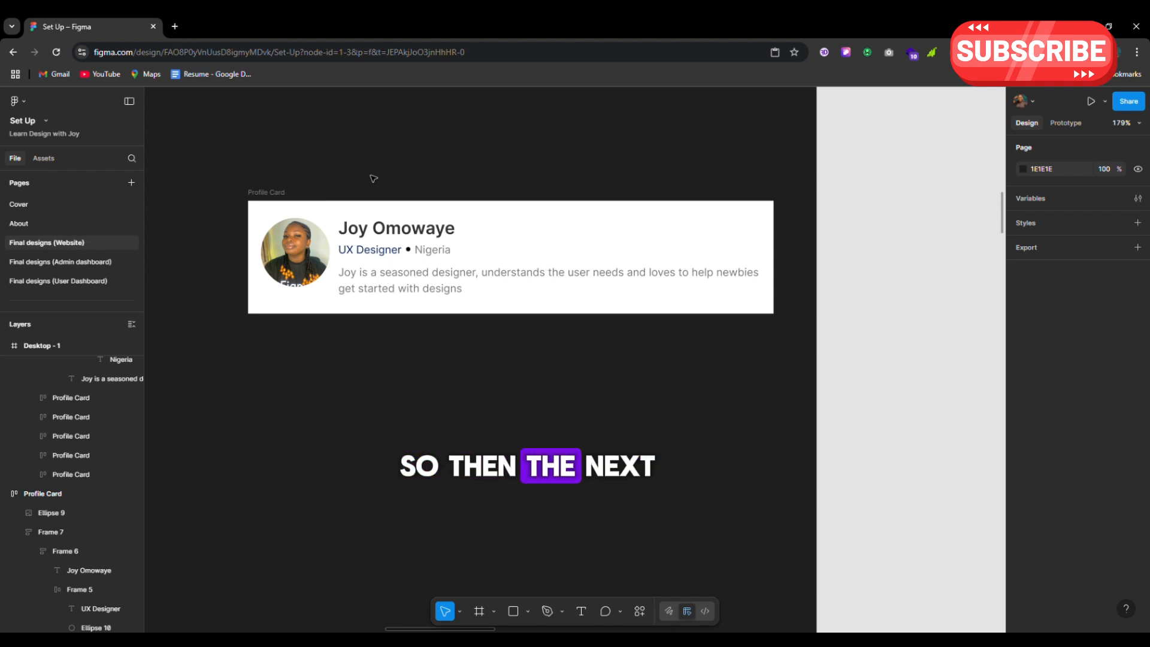
pyautogui.hscroll(-2, 373, 178)
pyautogui.click(308, 191)
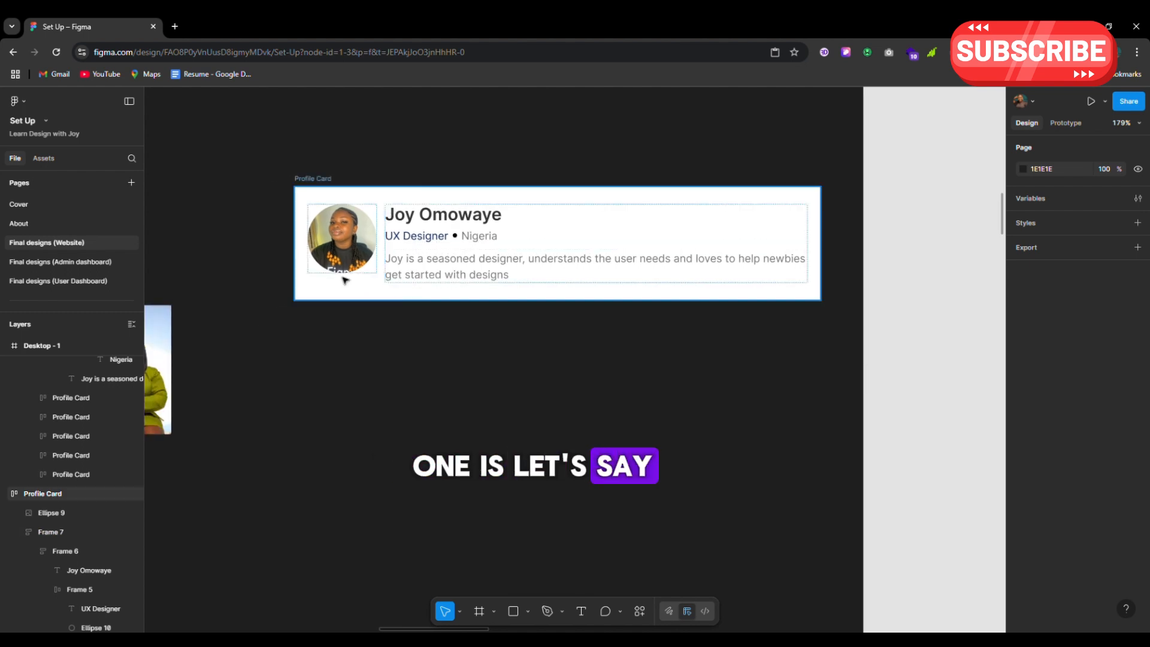
pyautogui.click(310, 190)
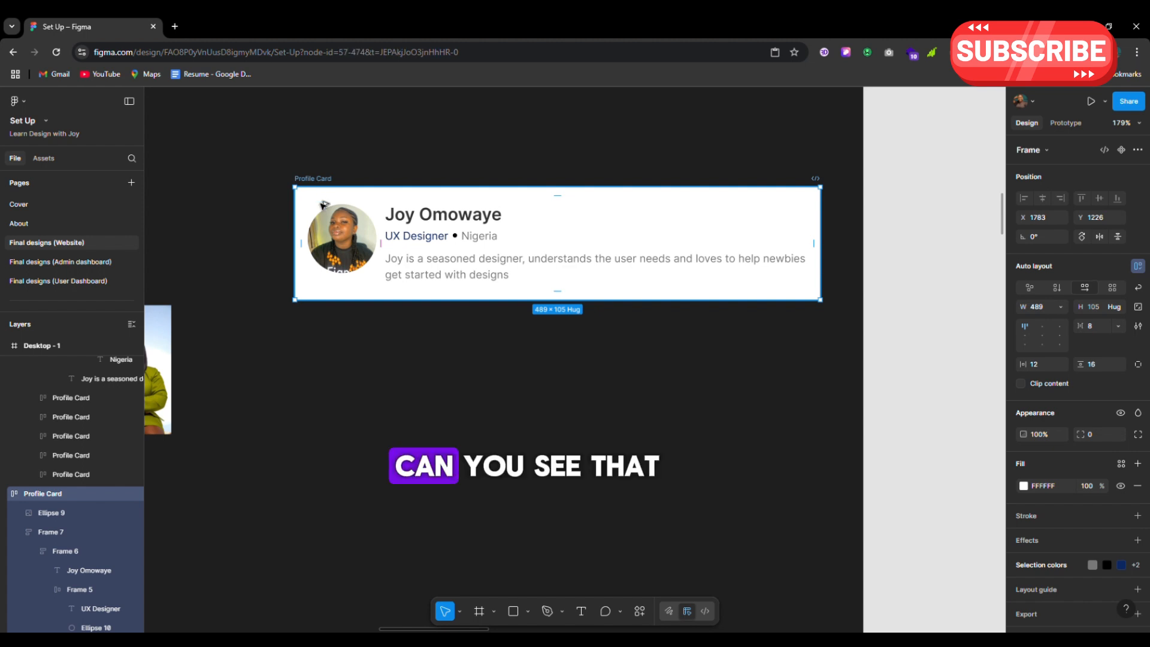
# Duplicate the Profile Card below the original, then copy its Frame 7 text group beneath it
pyautogui.moveTo(320, 184); pyautogui.dragTo(322, 311)
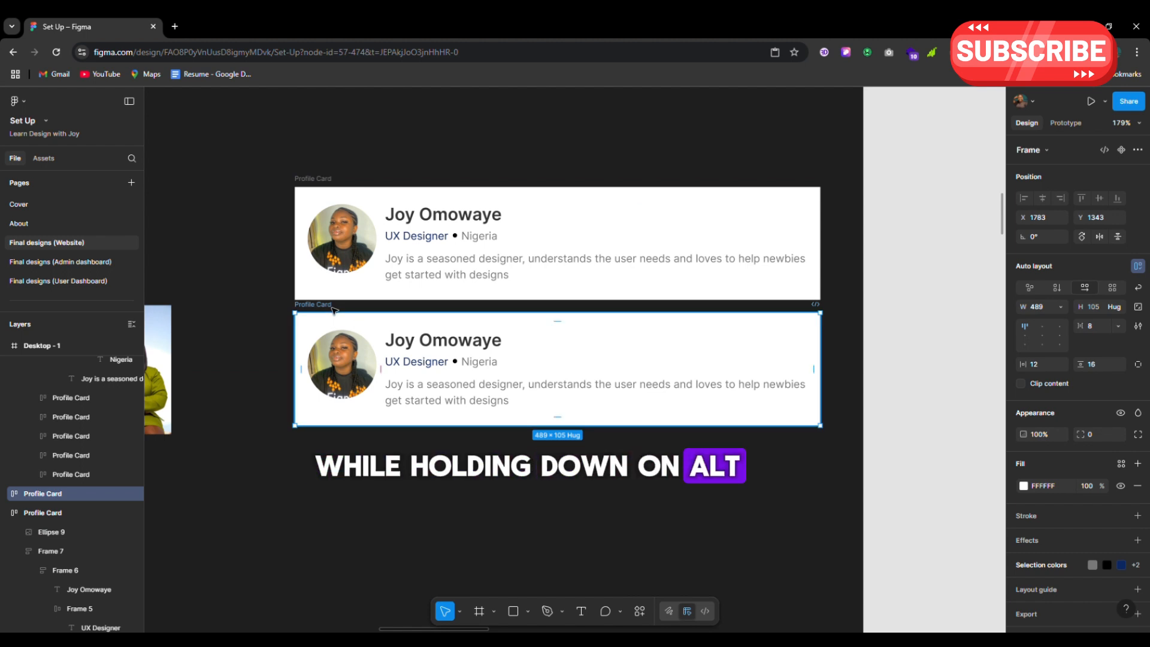
pyautogui.scroll(-3, 360, 411)
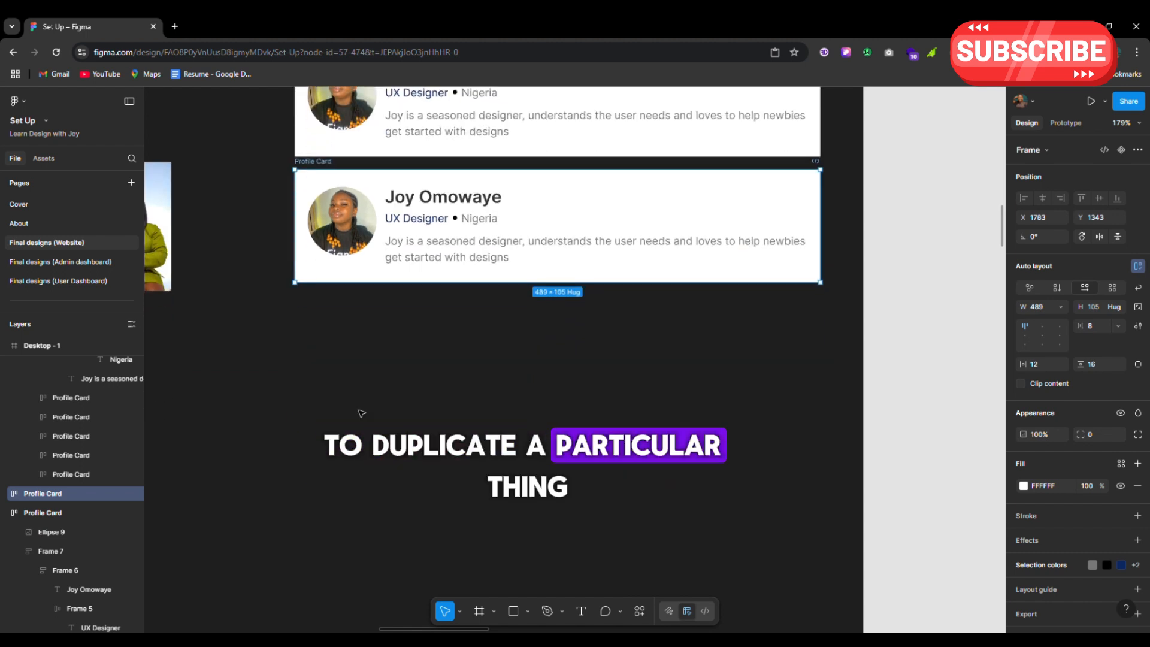
pyautogui.scroll(-1, 408, 337)
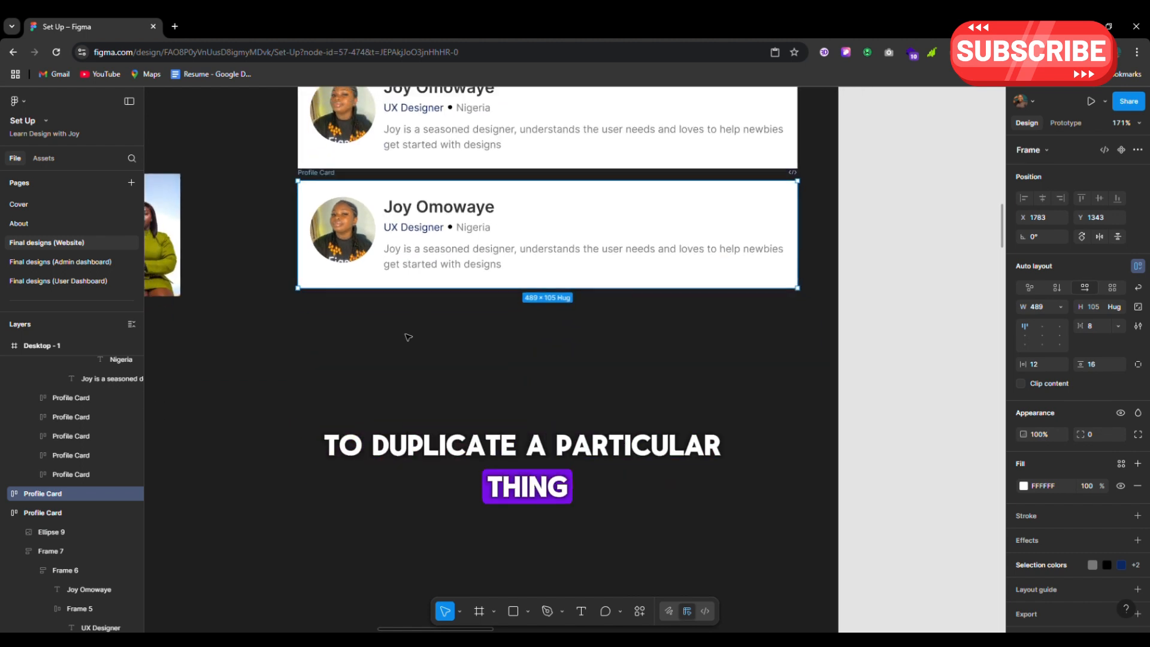
pyautogui.click(426, 230)
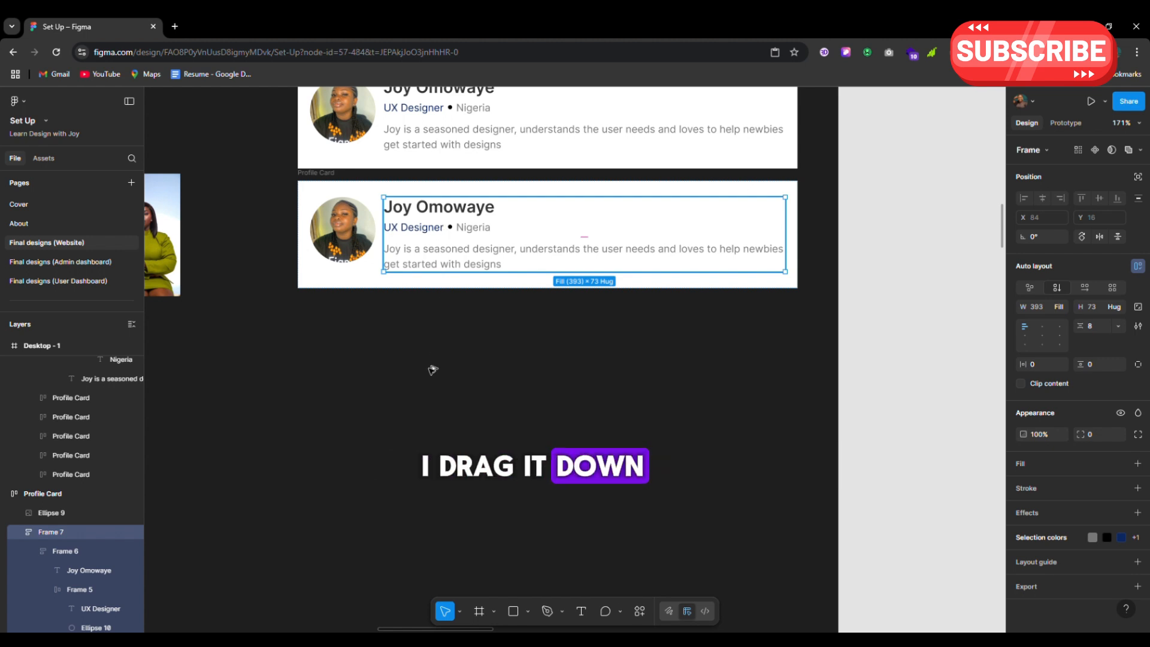
pyautogui.moveTo(444, 230); pyautogui.dragTo(429, 371)
# Delete the stray Frame 7 copy and reselect the second card's text group
pyautogui.scroll(4, 429, 370)
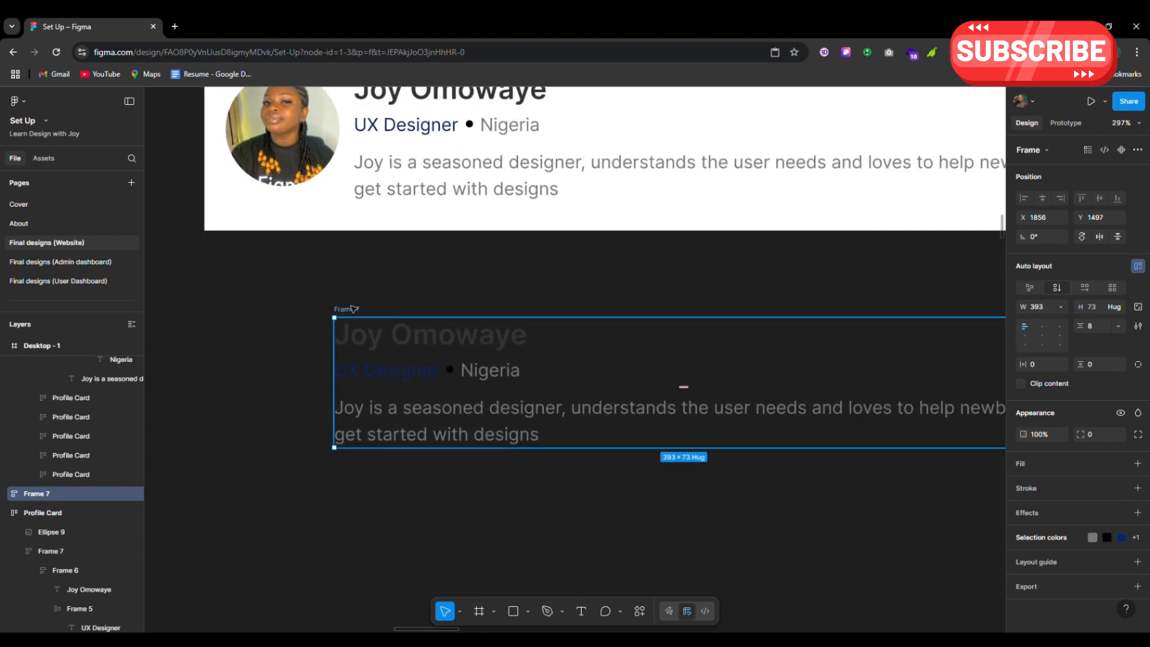
pyautogui.press('Delete')
pyautogui.scroll(-5, 352, 309)
pyautogui.scroll(2, 353, 308)
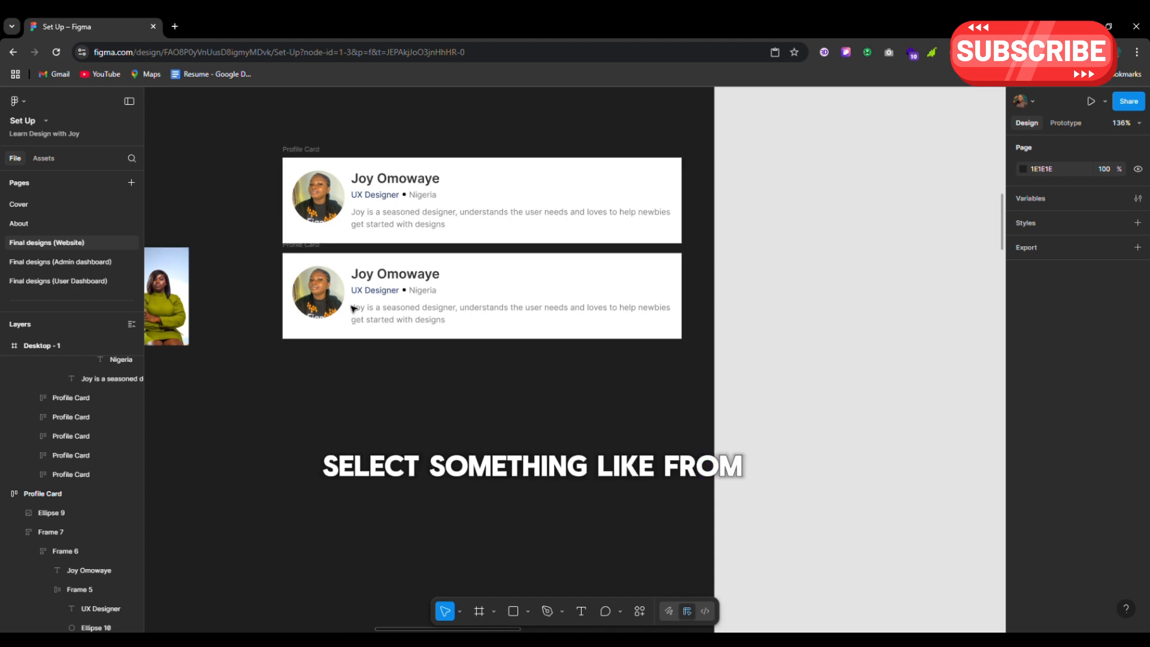
pyautogui.click(352, 309)
pyautogui.scroll(4, 361, 271)
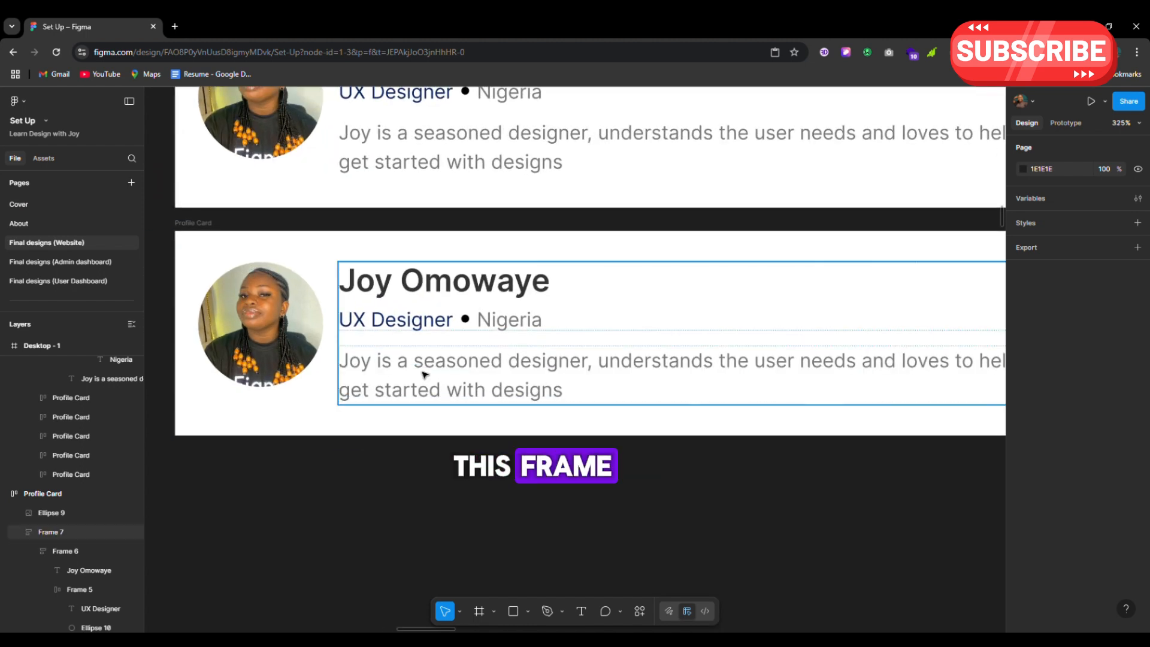
# Ctrl-select nested layers inside the text group: the description text and the bullet Ellipse 10
pyautogui.press('ctrl')
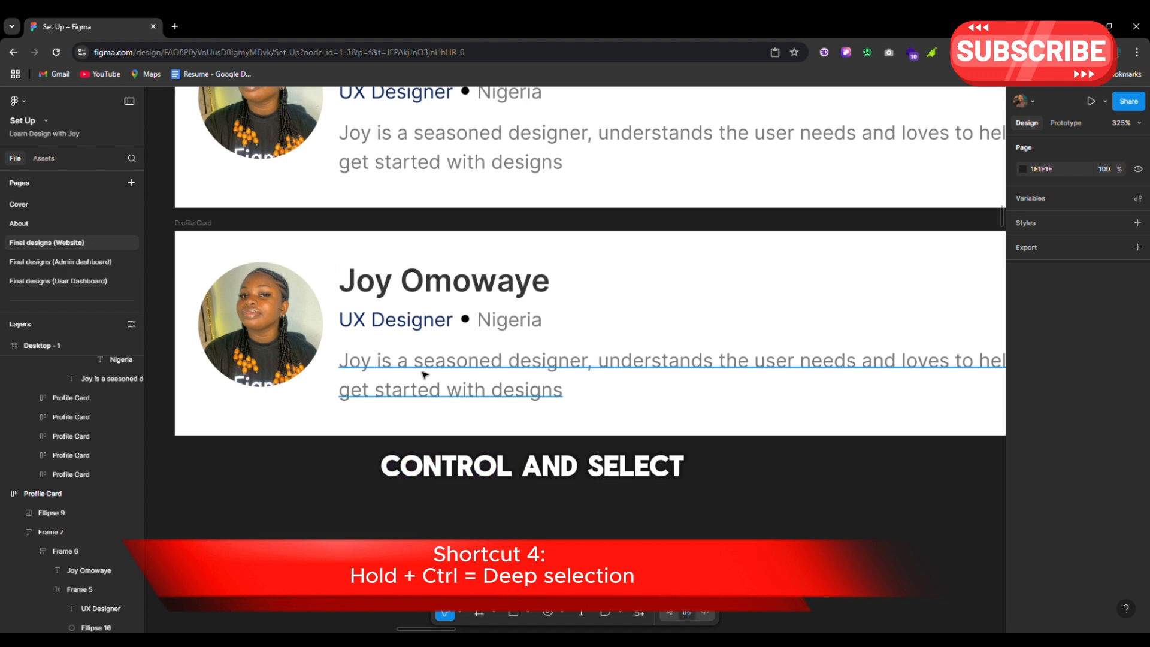
pyautogui.keyDown('ctrl'); pyautogui.click(423, 374); pyautogui.keyUp('ctrl')
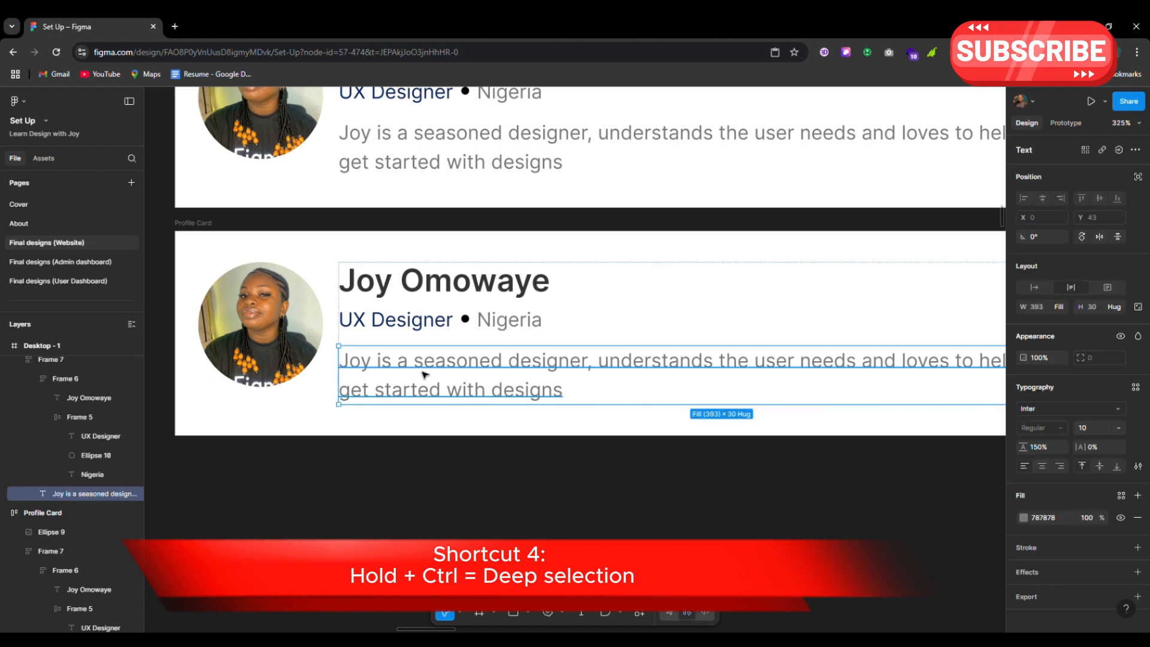
pyautogui.scroll(-3, 423, 374)
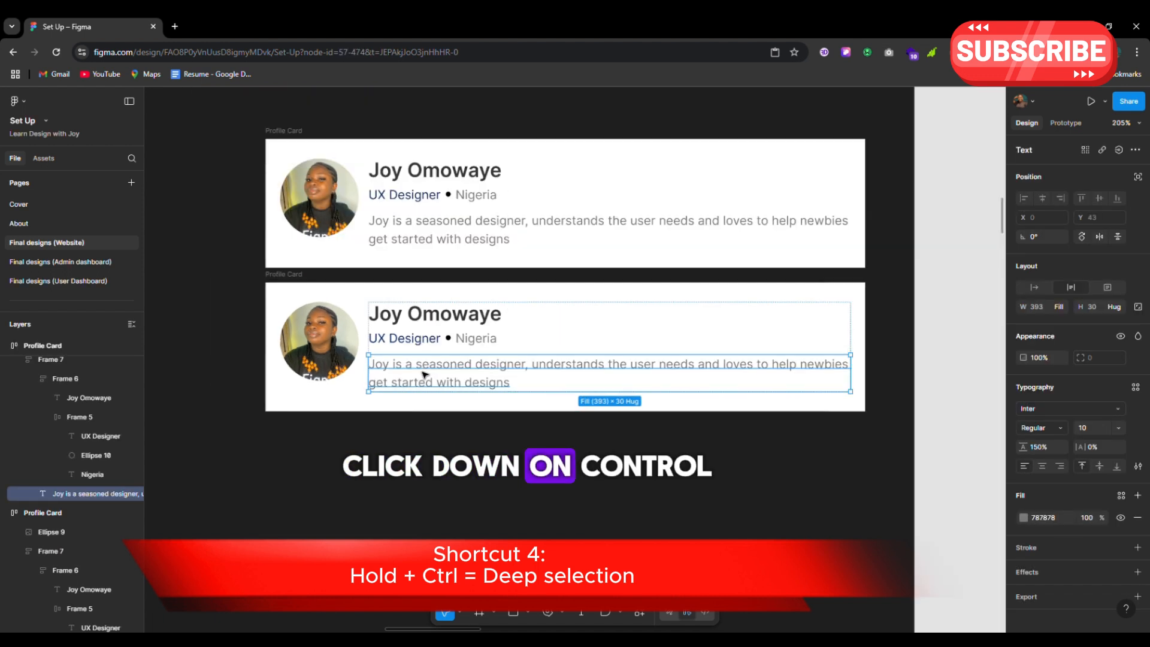
pyautogui.keyDown('ctrl'); pyautogui.click(450, 339); pyautogui.keyUp('ctrl')
pyautogui.scroll(6, 449, 339)
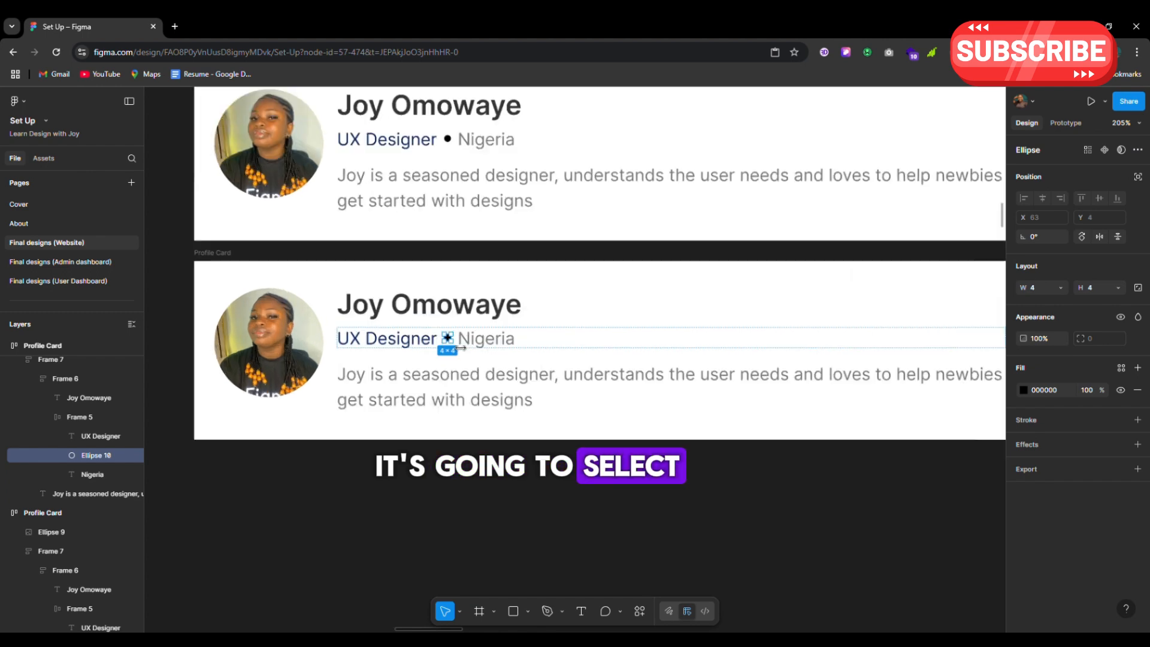
pyautogui.scroll(-3, 402, 370)
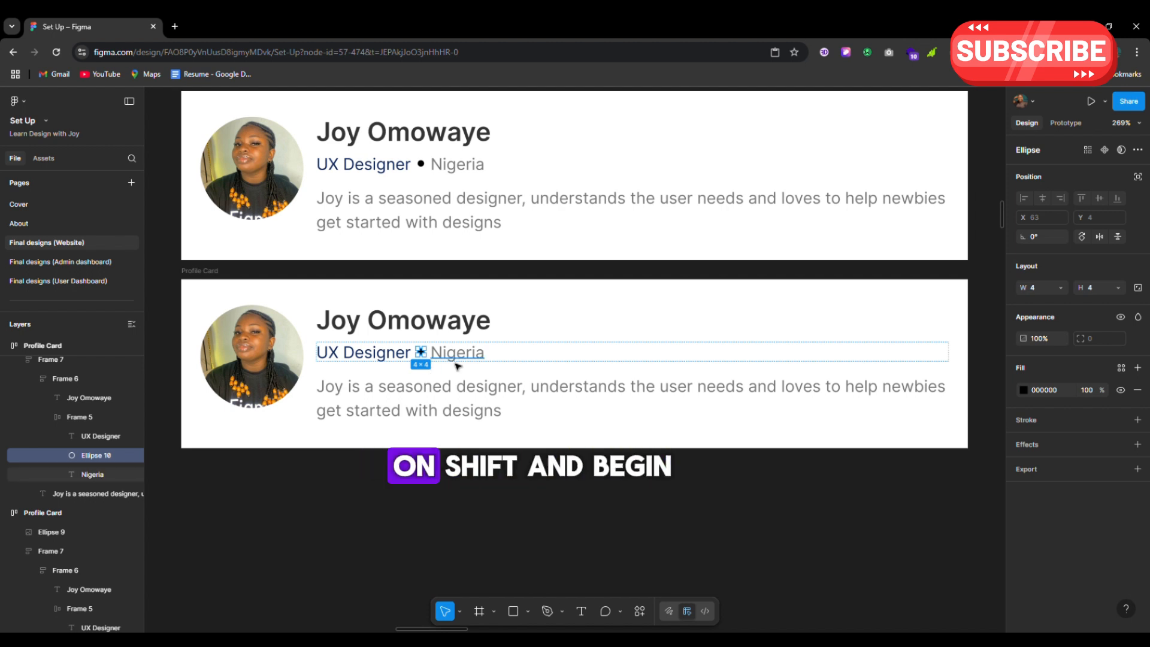
pyautogui.keyDown('ctrl'); pyautogui.keyDown('shift'); pyautogui.click(476, 363); pyautogui.keyUp('shift'); pyautogui.keyUp('ctrl')
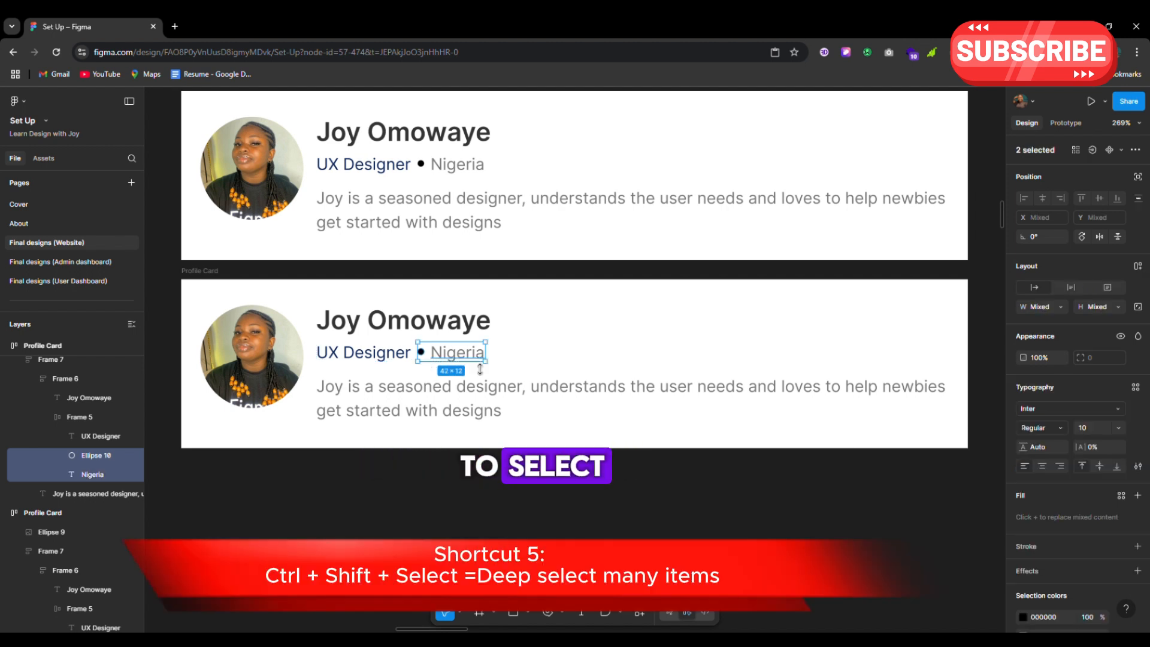
pyautogui.keyDown('ctrl'); pyautogui.keyDown('shift'); pyautogui.click(260, 351); pyautogui.keyUp('shift'); pyautogui.keyUp('ctrl')
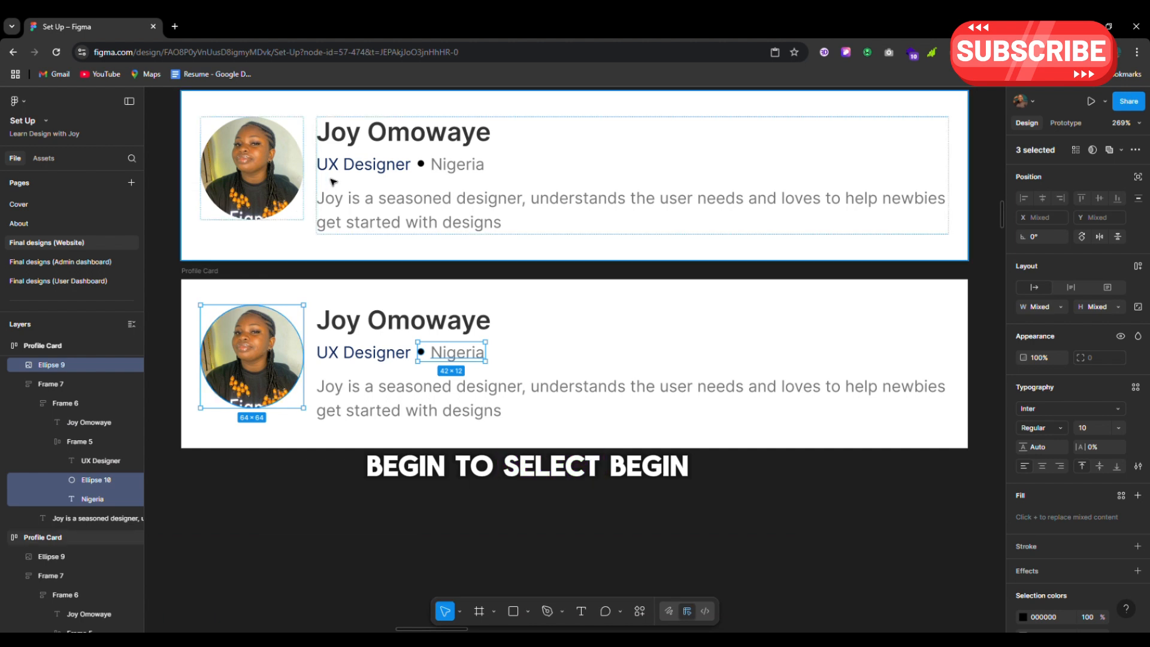
pyautogui.keyDown('ctrl'); pyautogui.keyDown('shift'); pyautogui.click(352, 171); pyautogui.keyUp('shift'); pyautogui.keyUp('ctrl')
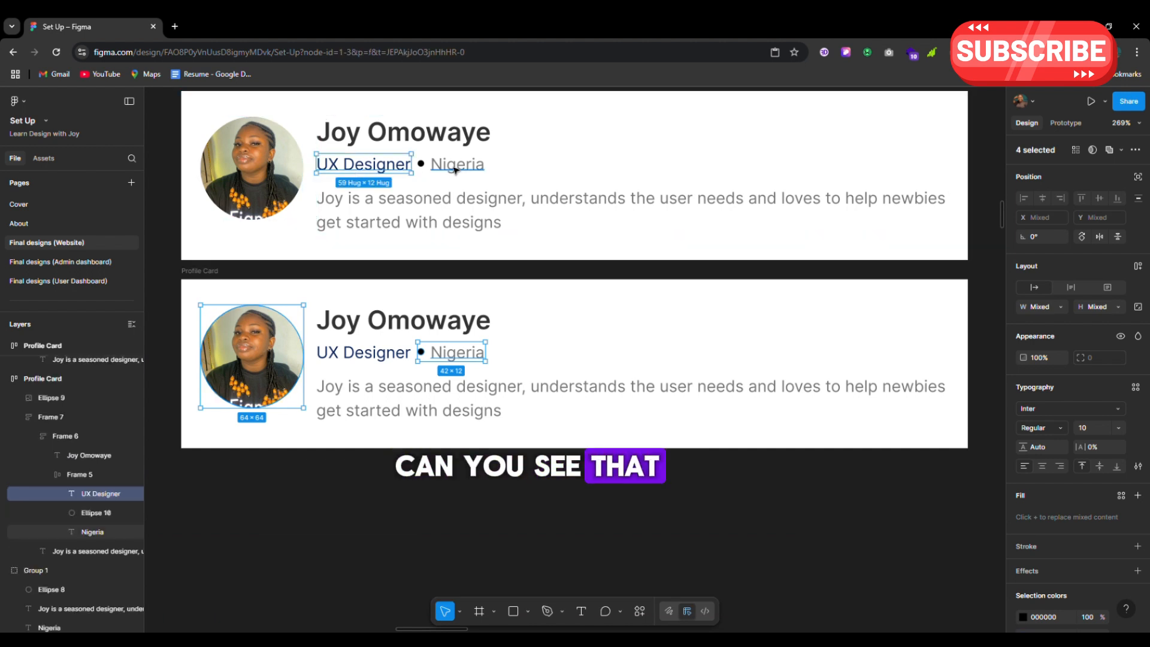
pyautogui.keyDown('ctrl'); pyautogui.keyDown('shift'); pyautogui.click(461, 171); pyautogui.keyUp('shift'); pyautogui.keyUp('ctrl')
pyautogui.scroll(-5, 461, 171)
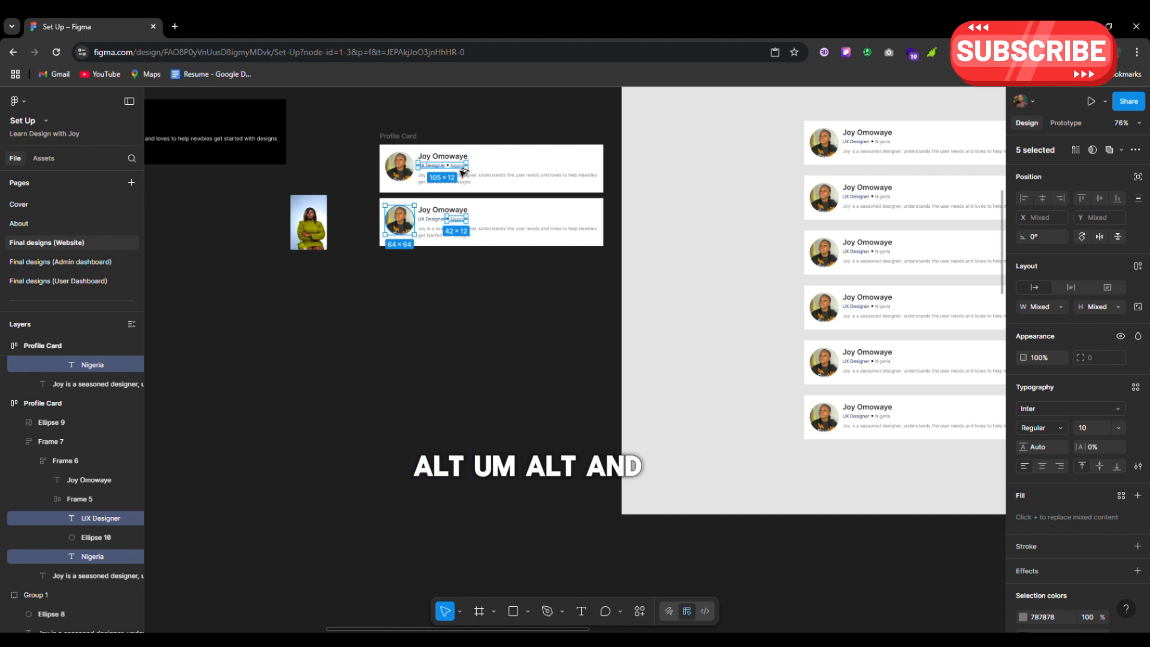
pyautogui.moveTo(461, 168); pyautogui.dragTo(456, 365)
pyautogui.scroll(5, 456, 365)
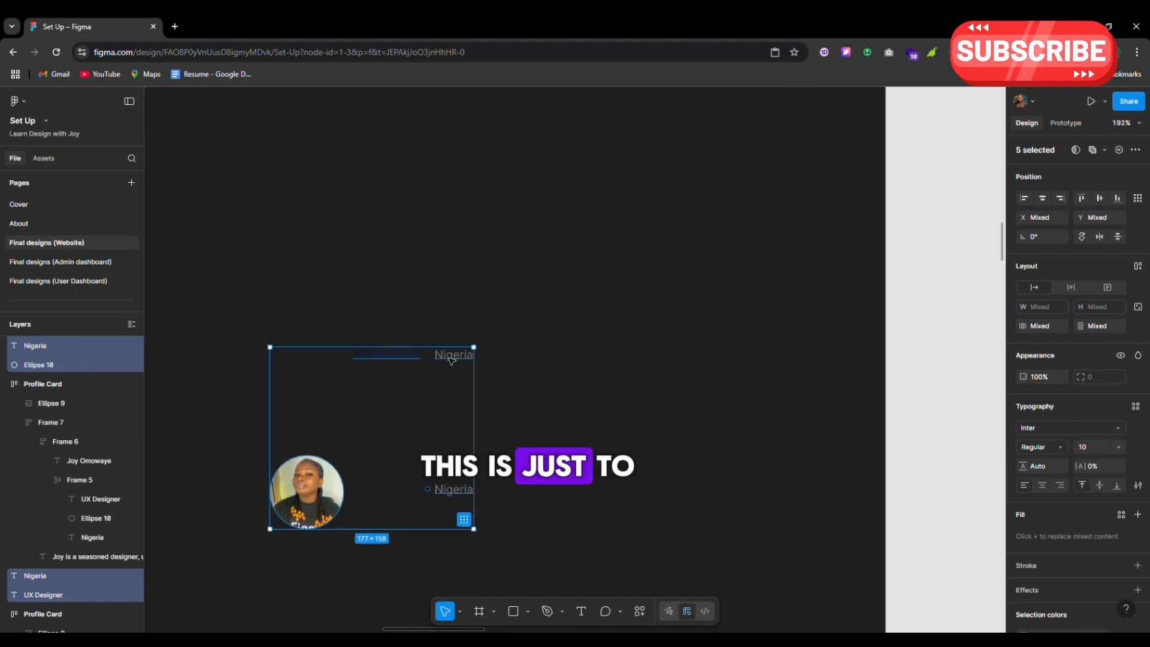
pyautogui.click(539, 411)
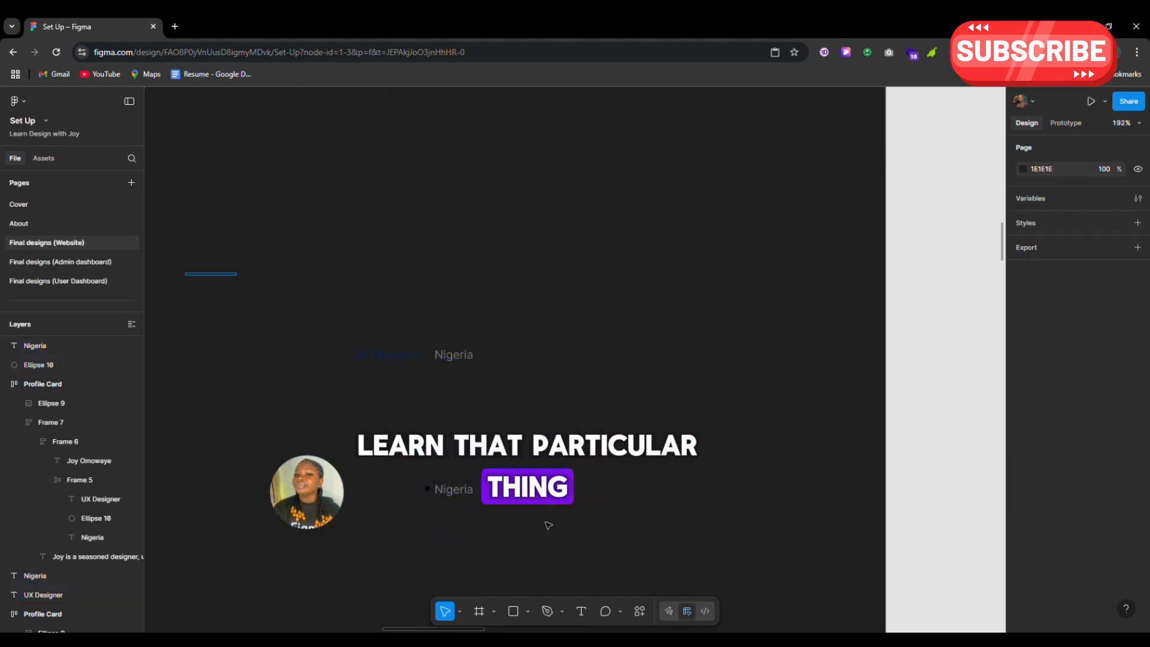
pyautogui.moveTo(185, 276); pyautogui.dragTo(544, 549)
pyautogui.press('Delete')
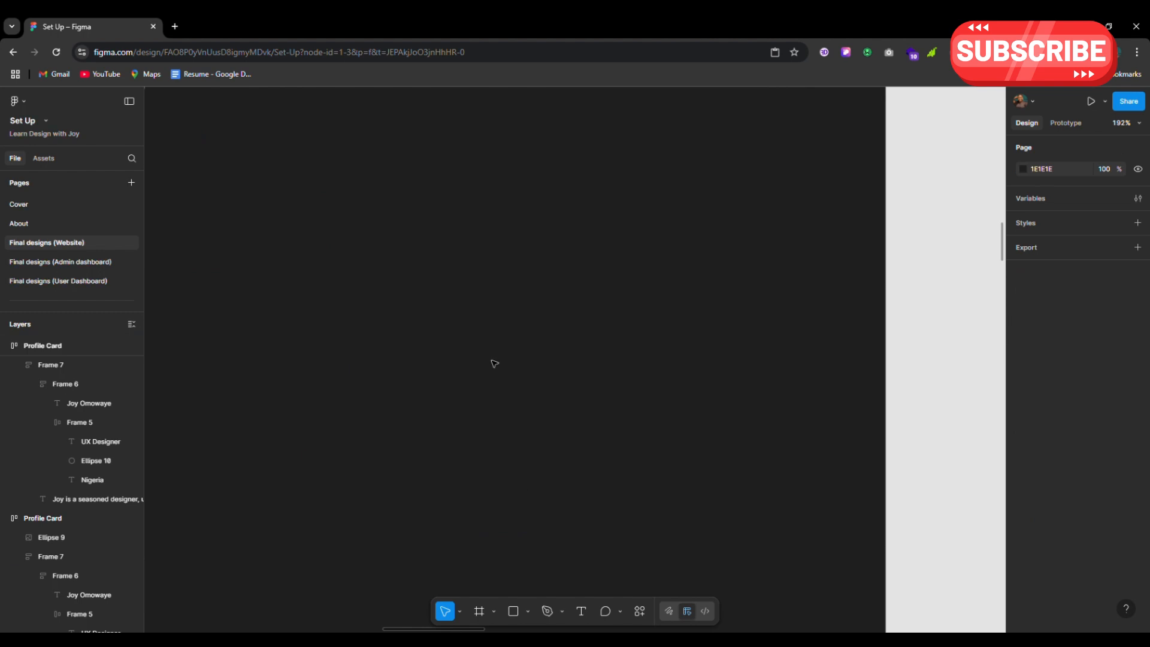
pyautogui.scroll(-4, 494, 364)
pyautogui.scroll(5, 516, 276)
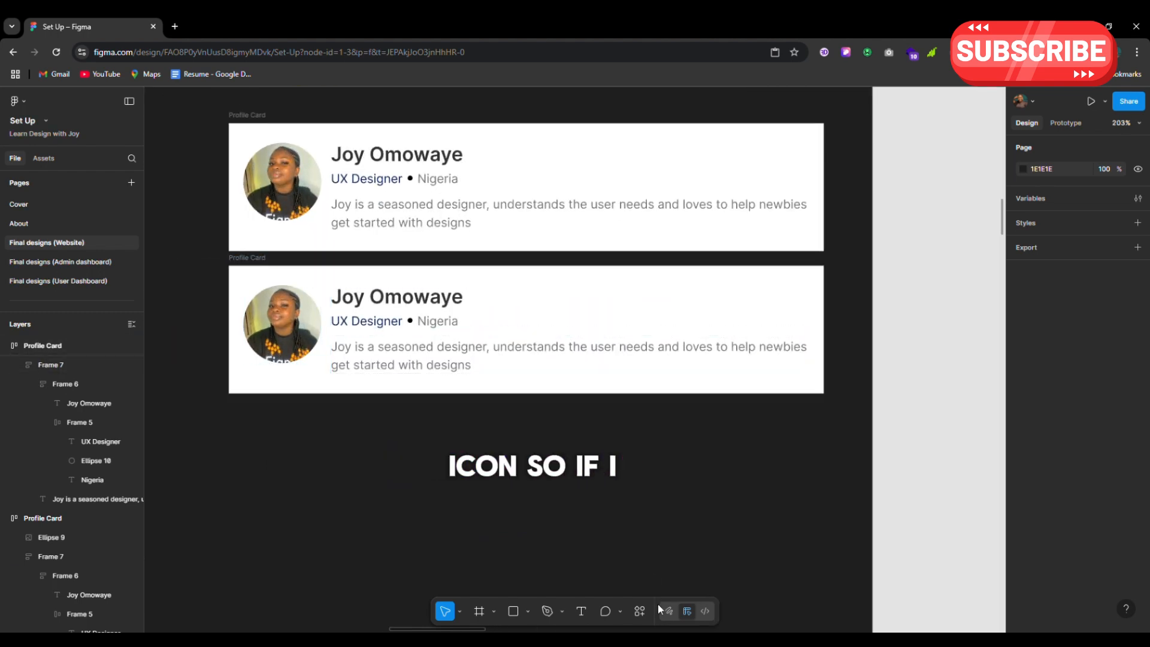
# Open Manage plugins from the text group's Plugins context menu to list installed plugins
pyautogui.click(563, 351)
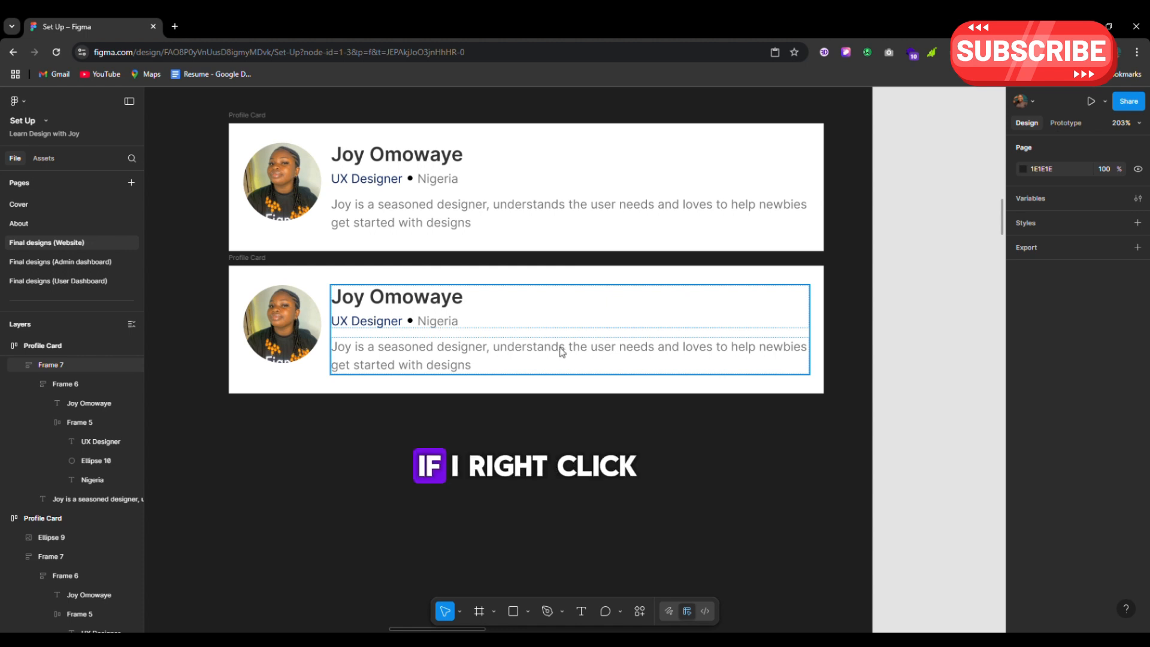
pyautogui.rightClick(559, 346)
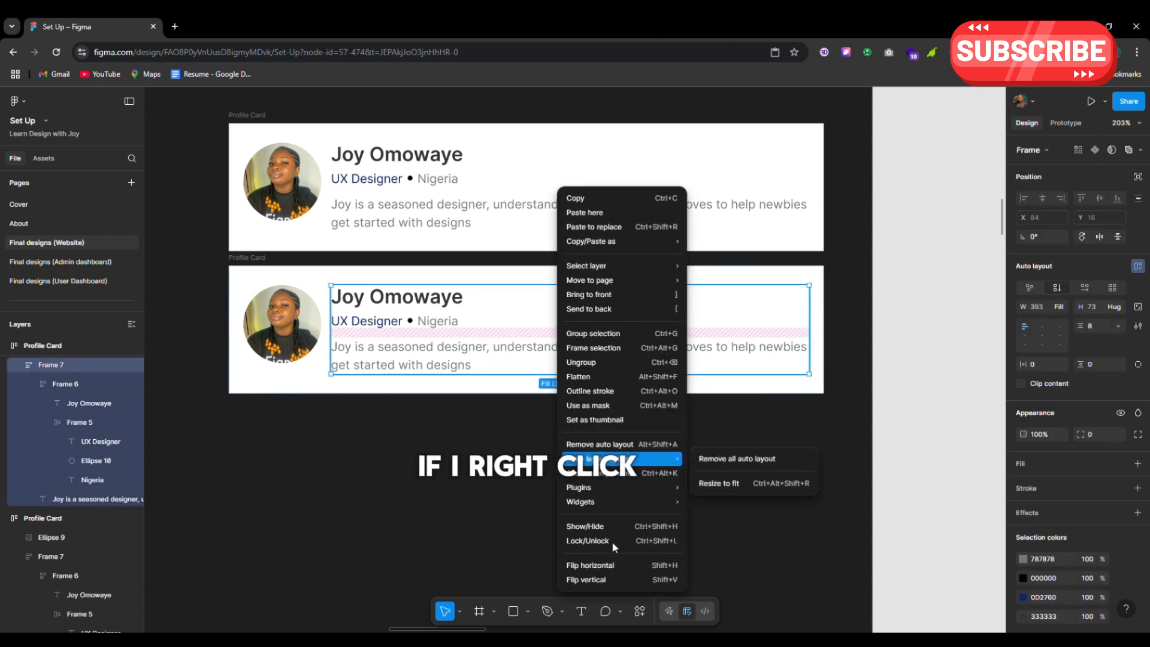
pyautogui.moveTo(619, 497)
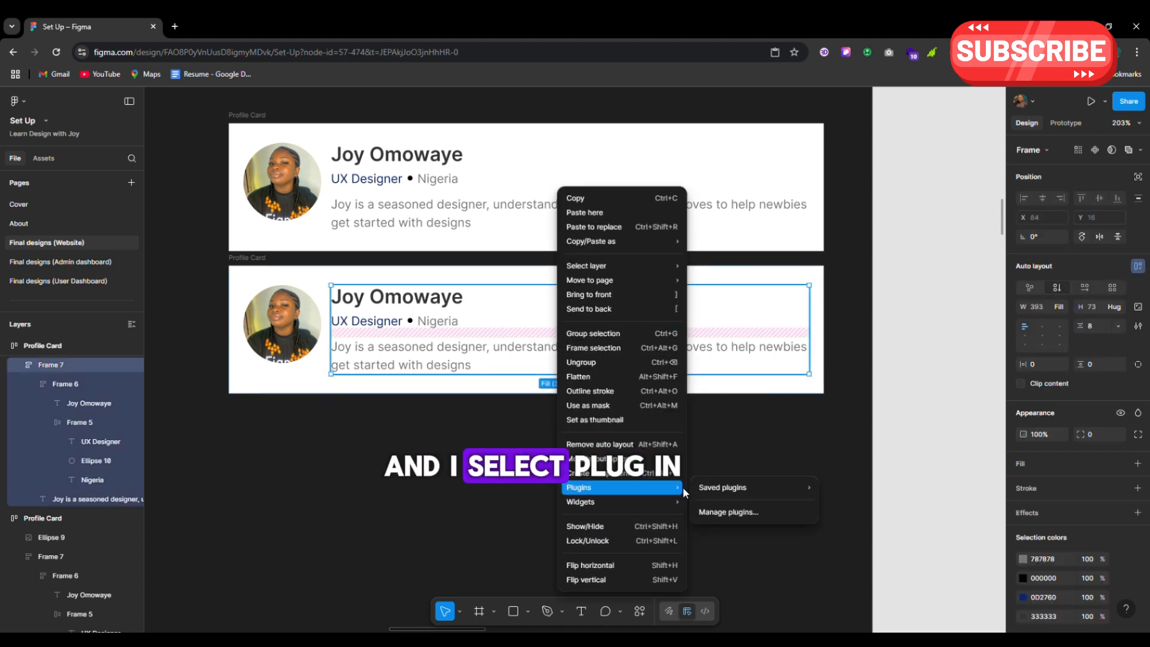
pyautogui.click(715, 514)
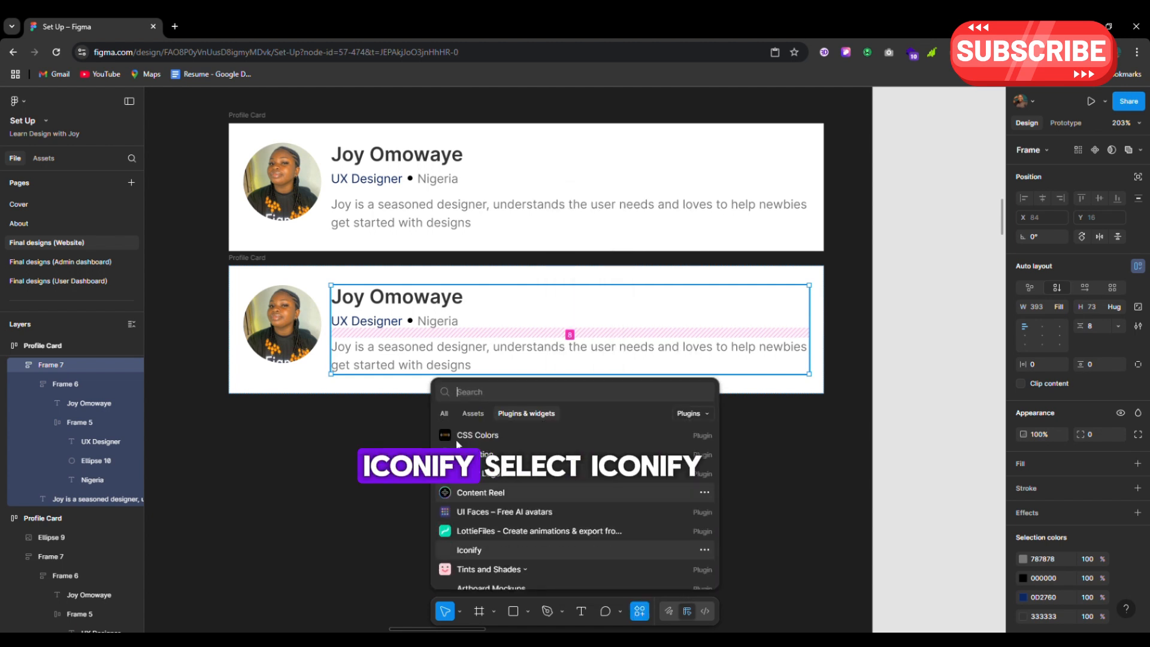
# Launch the Iconify plugin and search for 'arrow' icons
pyautogui.click(474, 552)
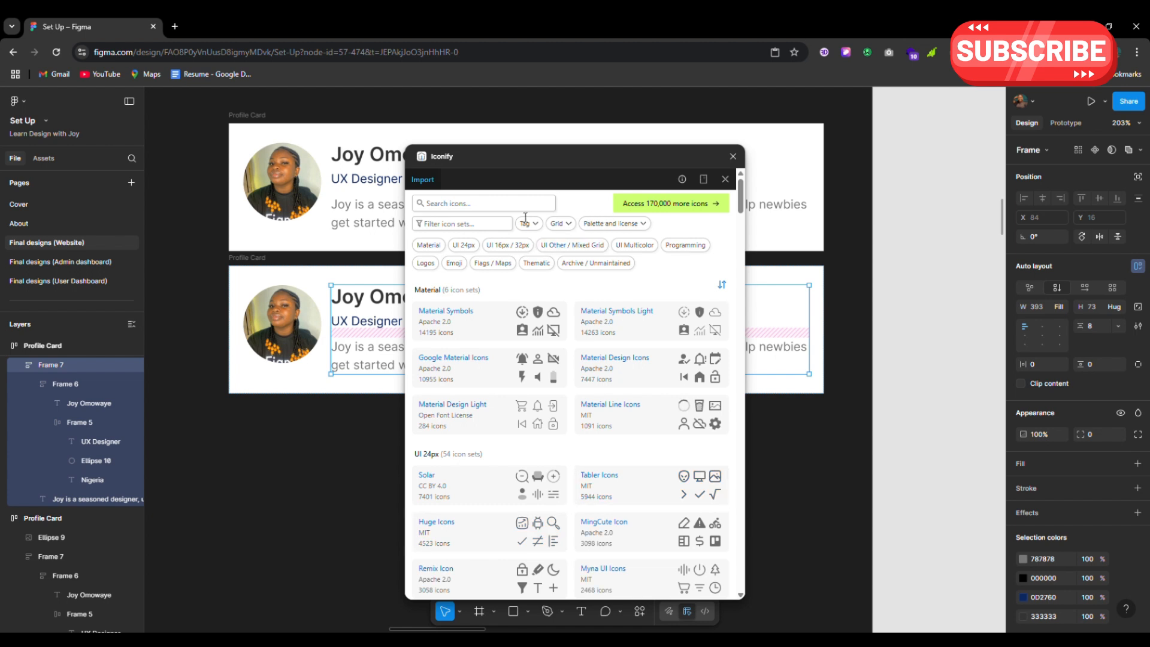
pyautogui.write('ar')
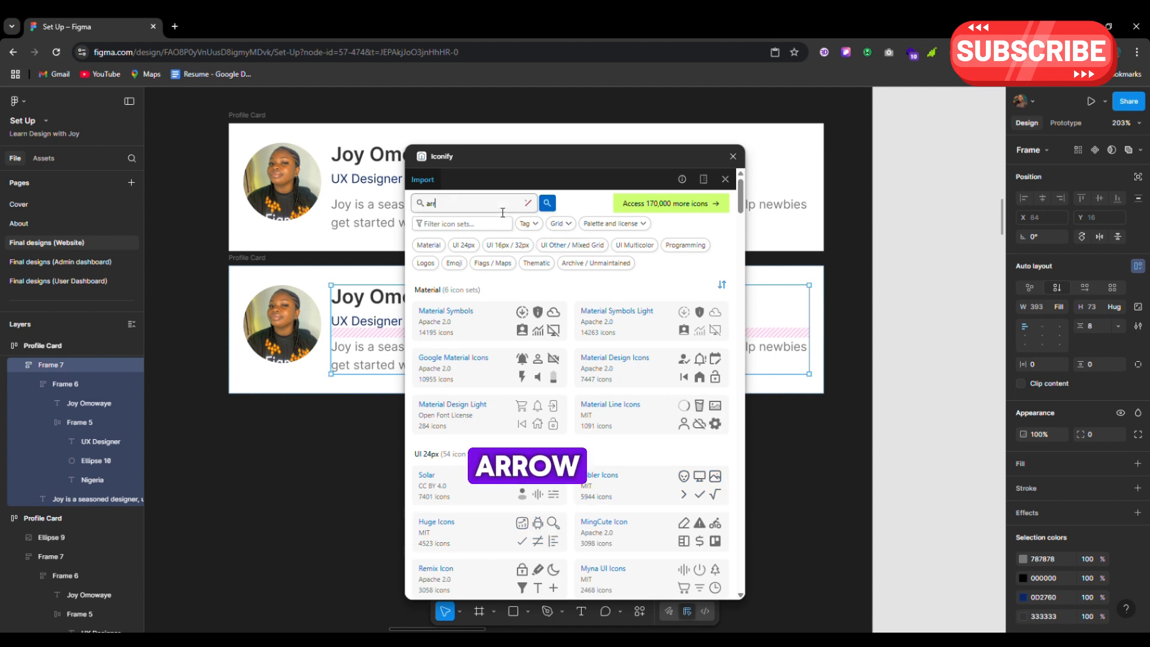
pyautogui.write('row')
pyautogui.press('Return')
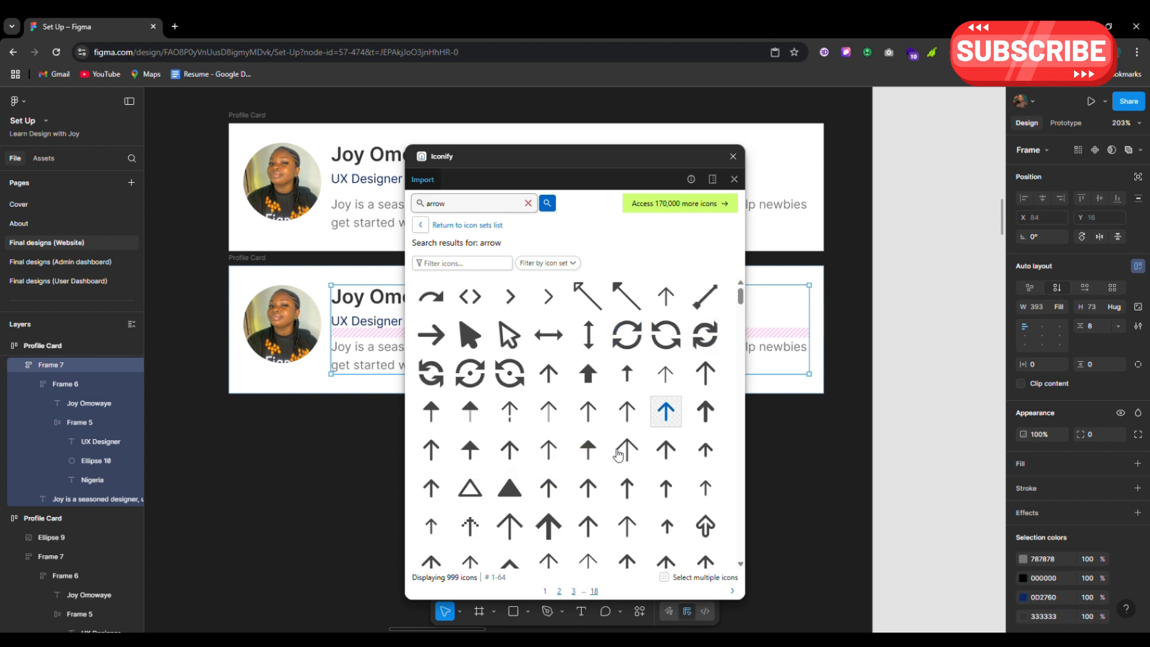
pyautogui.scroll(-2, 519, 431)
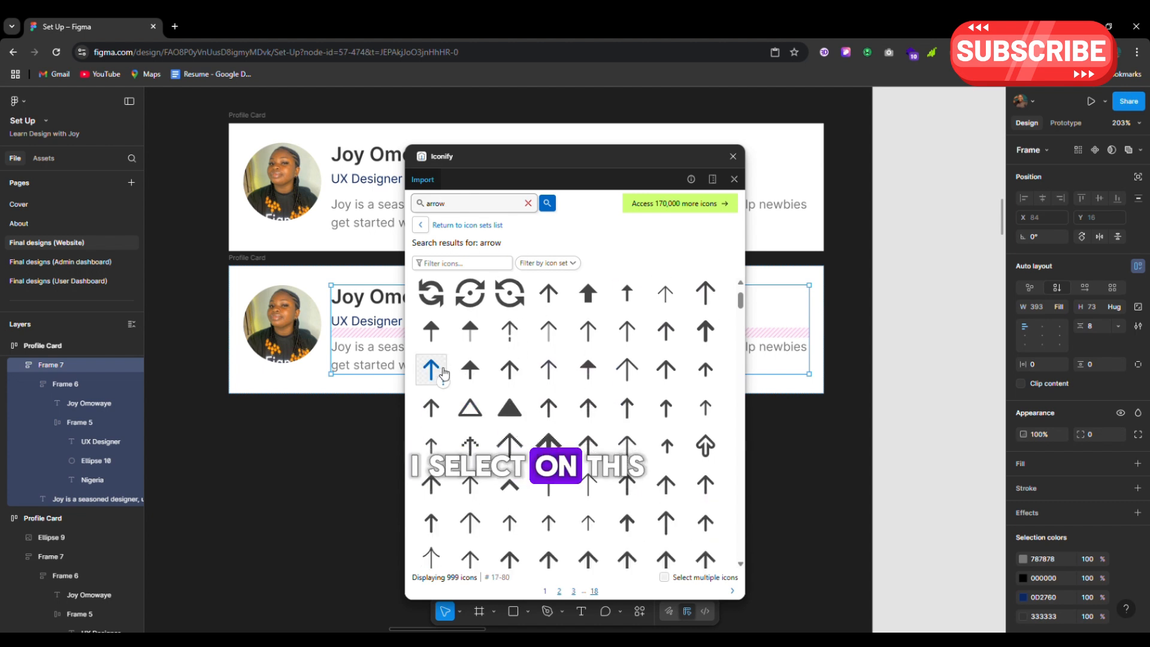
# Place the arrow-up icon into the lower Profile Card, close Iconify, and move it to the right end
pyautogui.click(442, 371)
pyautogui.moveTo(439, 372); pyautogui.dragTo(285, 375)
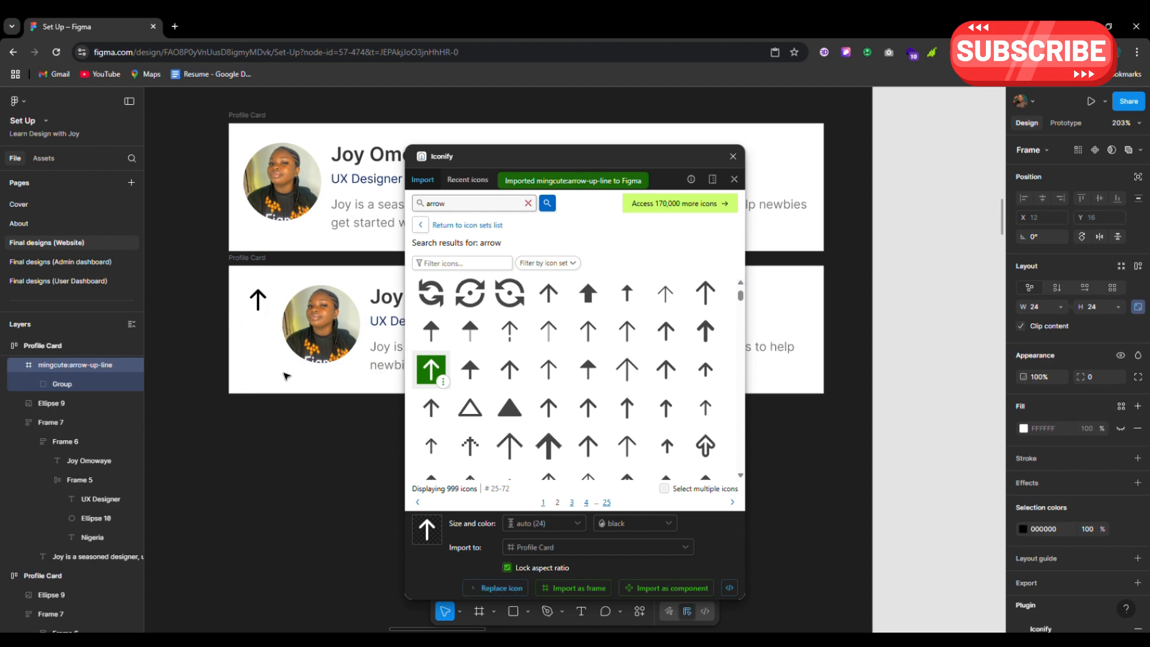
pyautogui.click(733, 155)
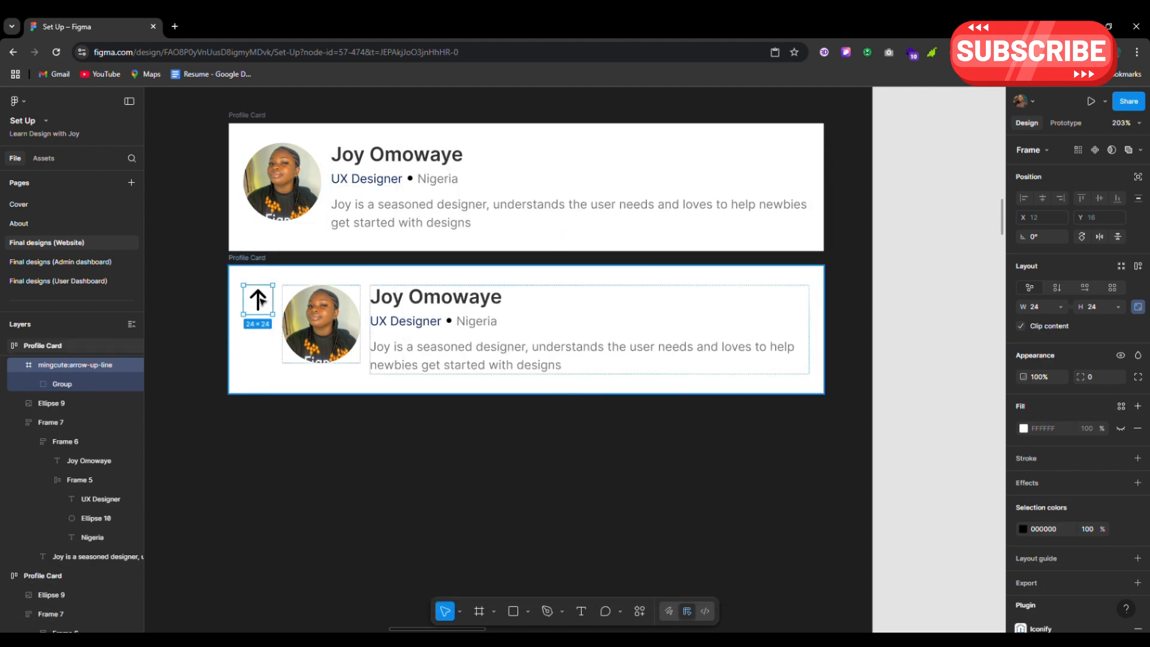
pyautogui.moveTo(258, 299); pyautogui.dragTo(794, 300)
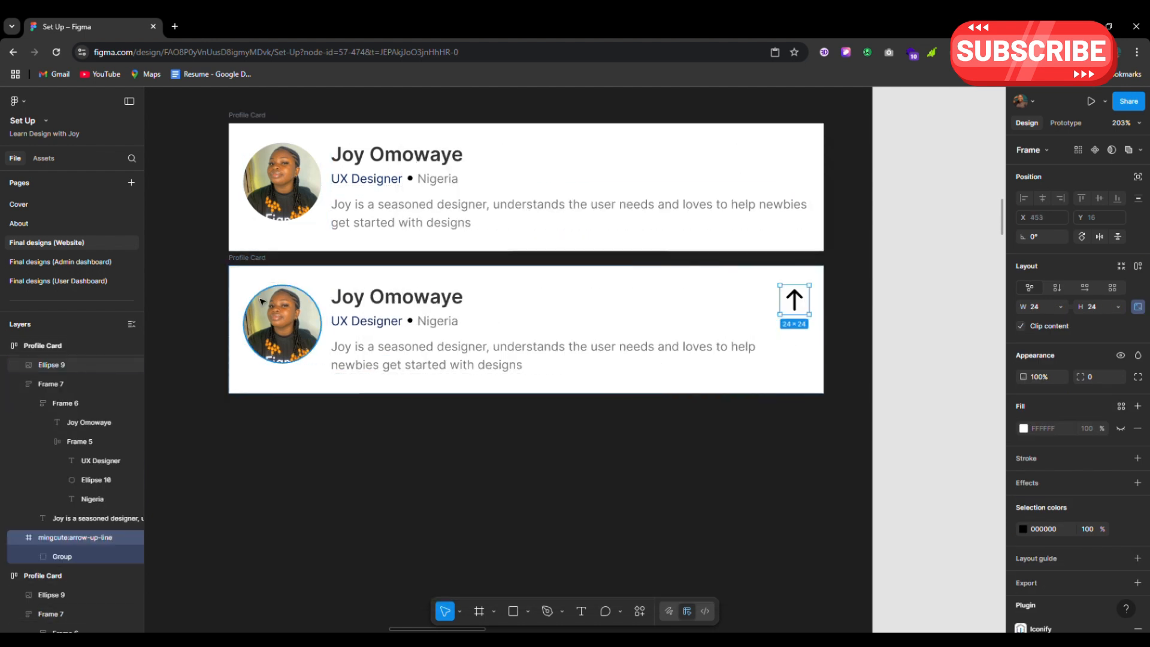
# Set the arrow icon's rotation to 90° so it points right
pyautogui.scroll(4, 844, 329)
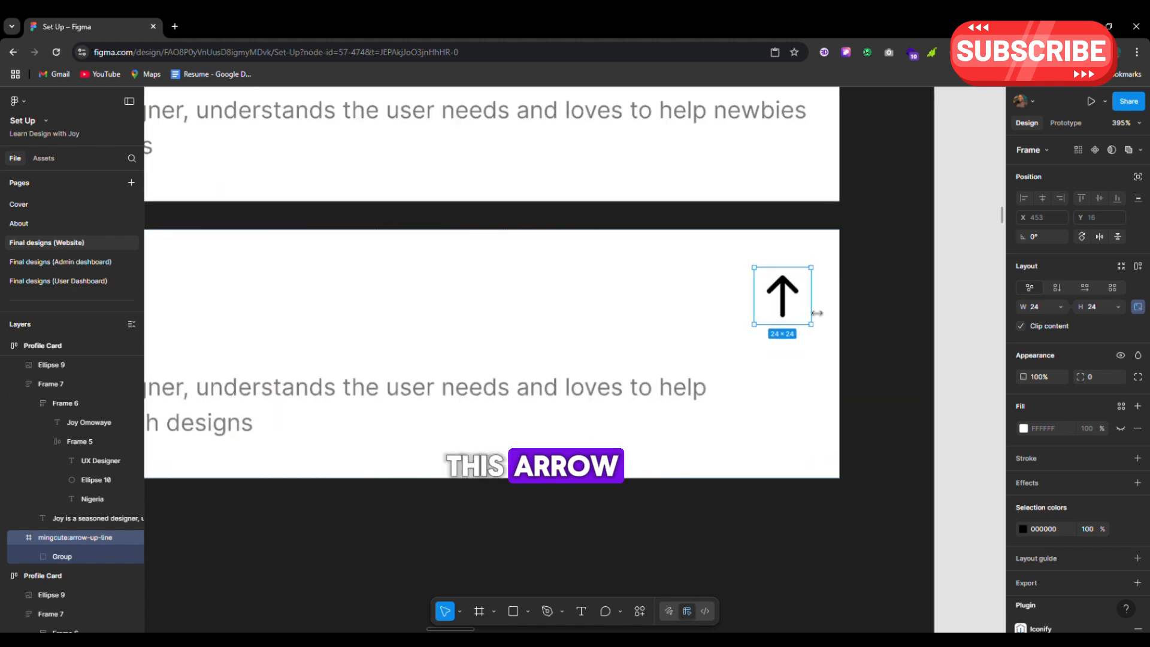
pyautogui.scroll(-2, 813, 309)
pyautogui.hscroll(-3, 809, 302)
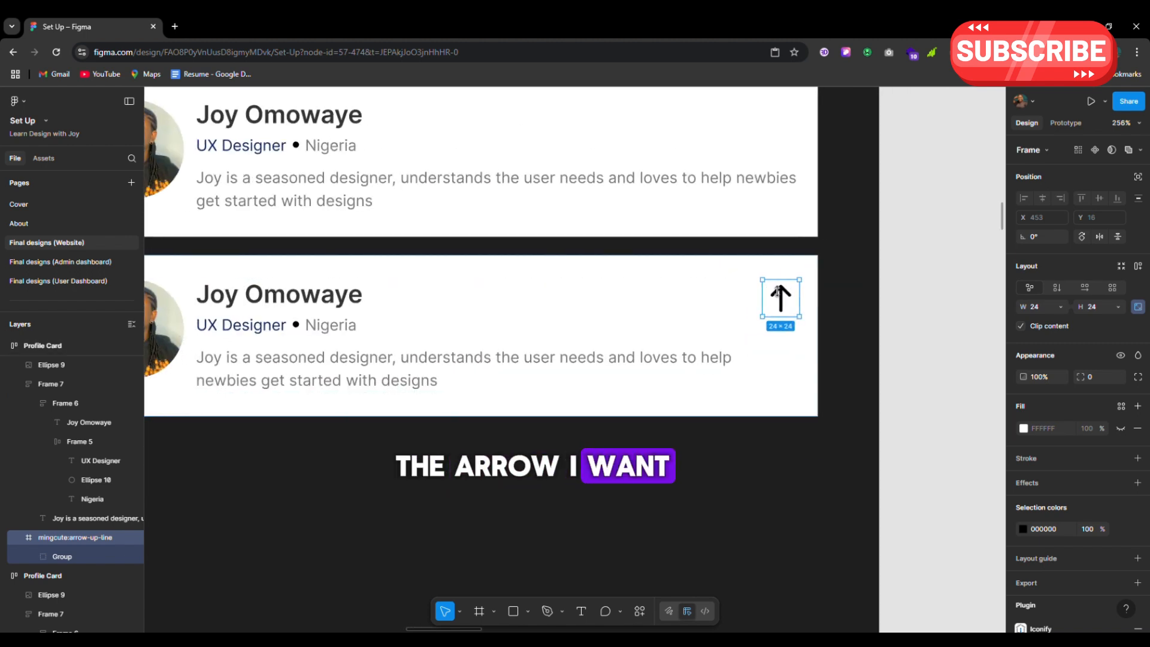
pyautogui.hscroll(-1, 800, 291)
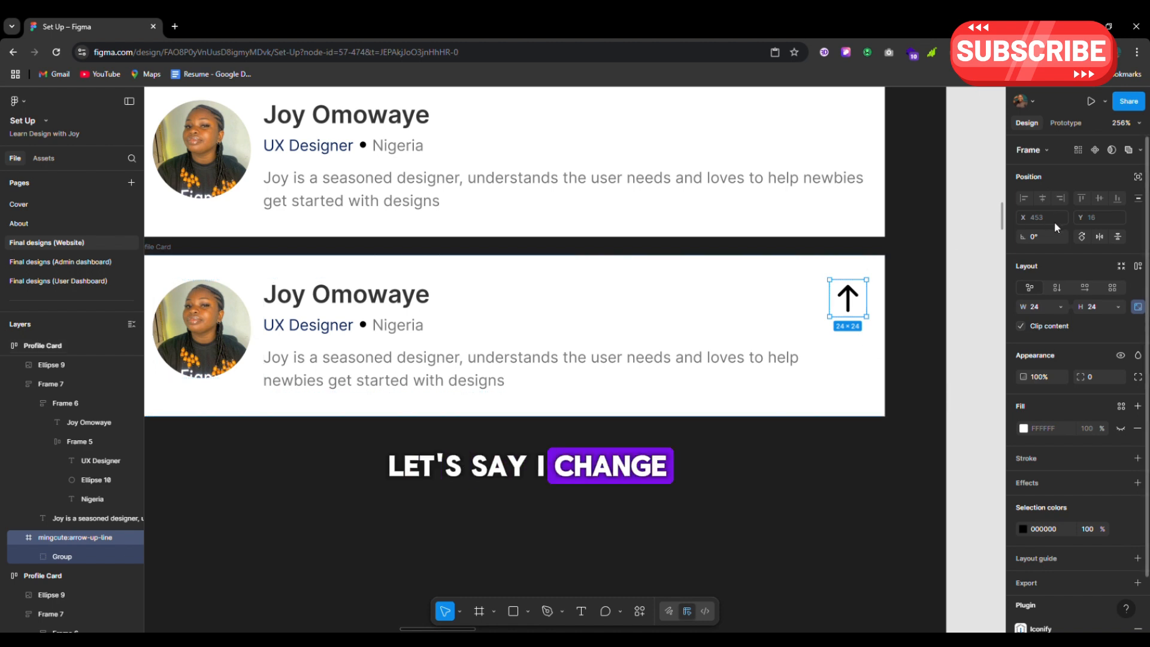
pyautogui.click(1039, 239)
pyautogui.write('90')
pyautogui.press('Return')
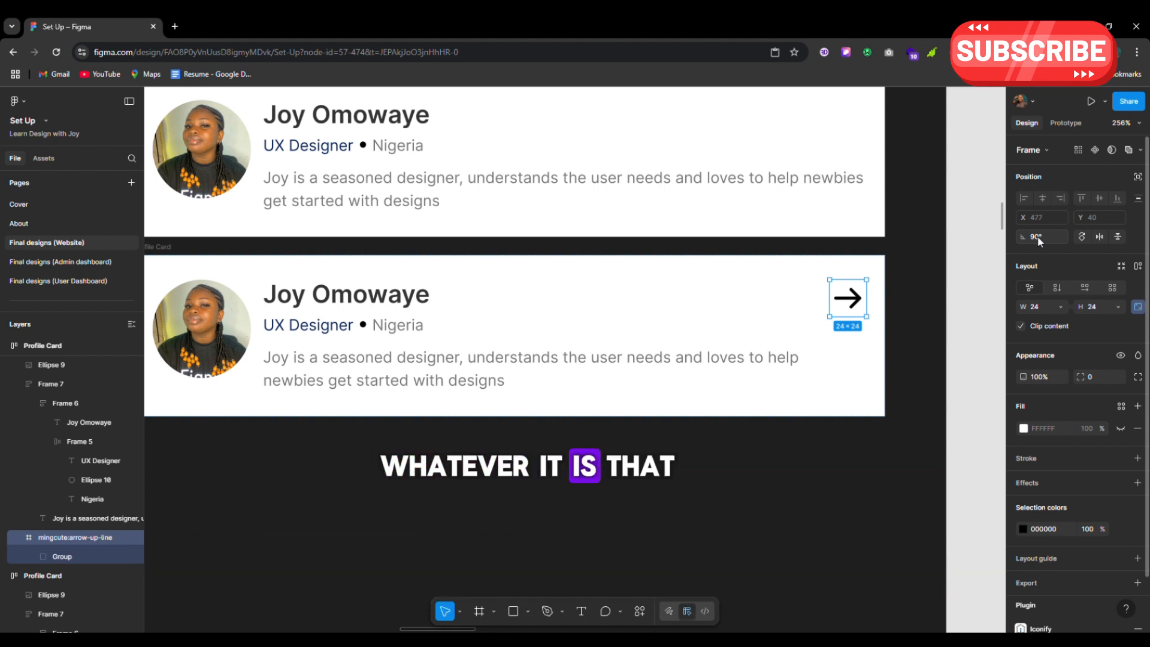
# Flip the lower card's profile photo horizontally with Shift+H, then vertically and back with Shift+V
pyautogui.click(234, 327)
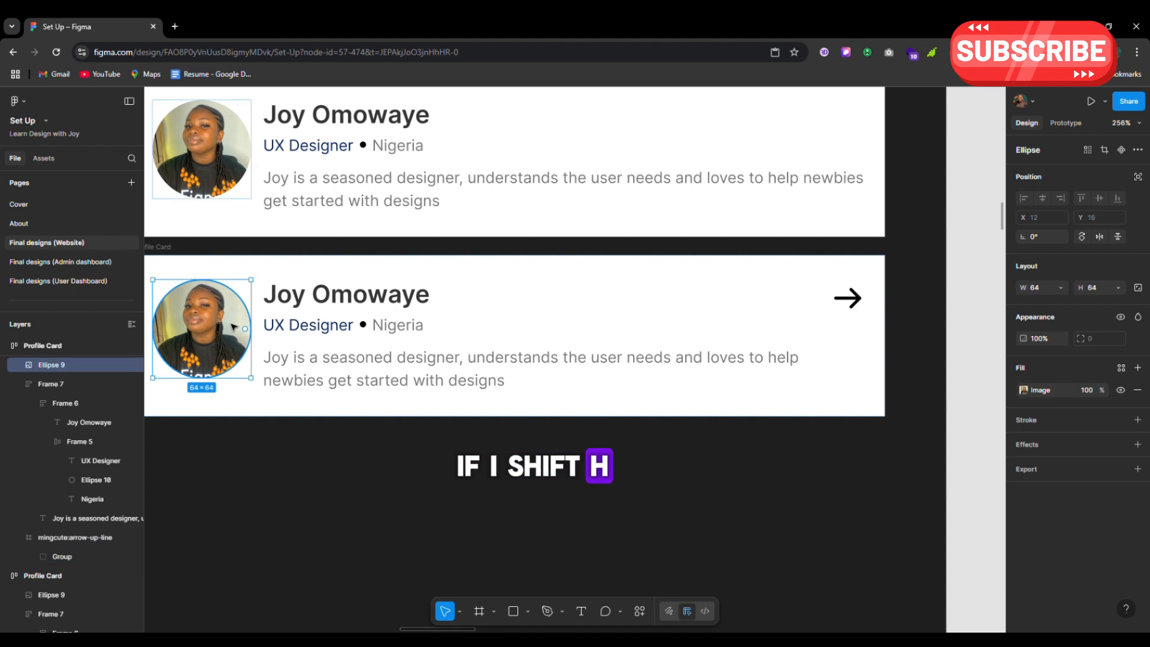
pyautogui.hotkey('shift', 'h')
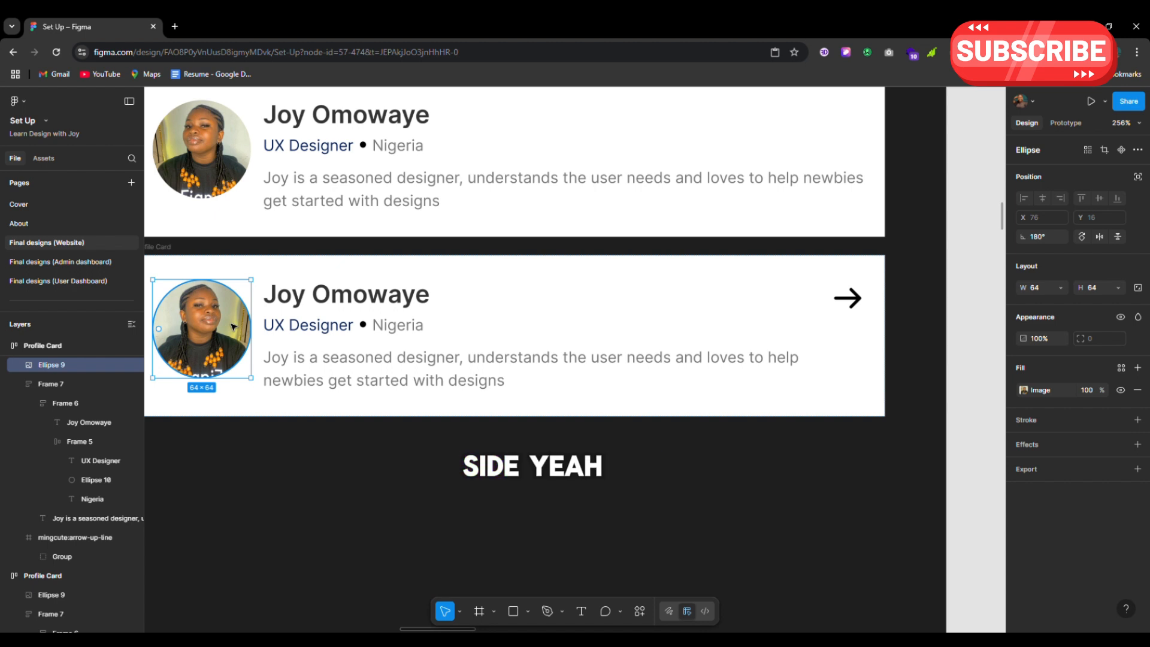
pyautogui.hscroll(-5, 482, 357)
pyautogui.scroll(-2, 482, 356)
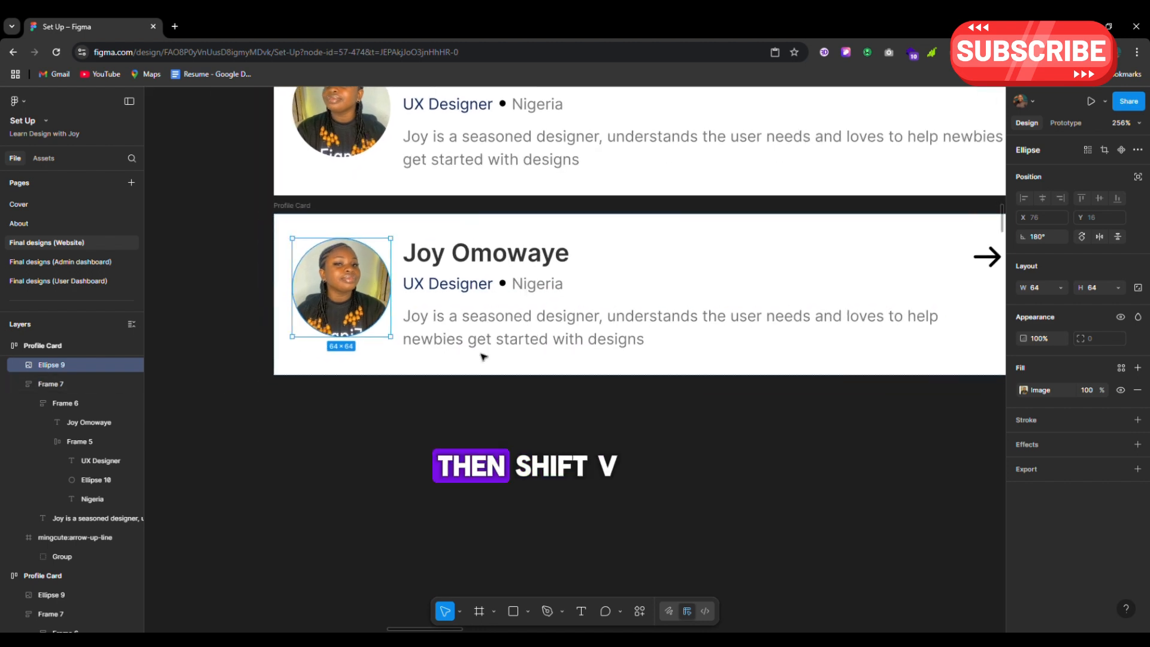
pyautogui.hotkey('shift', 'v')
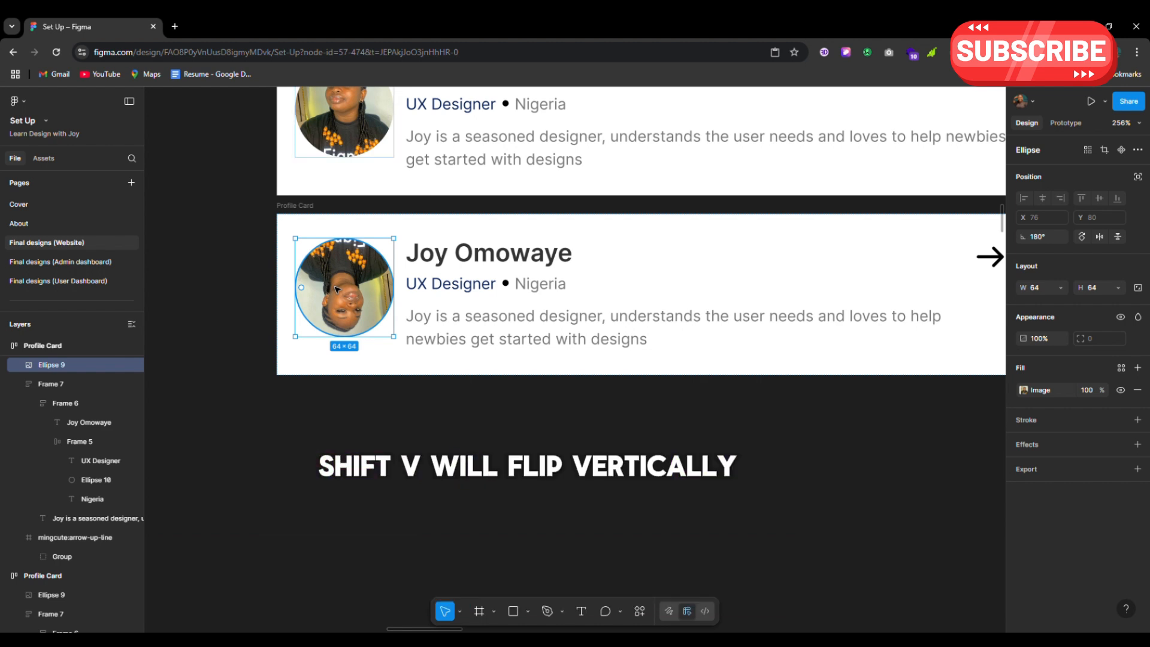
pyautogui.hotkey('shift', 'v')
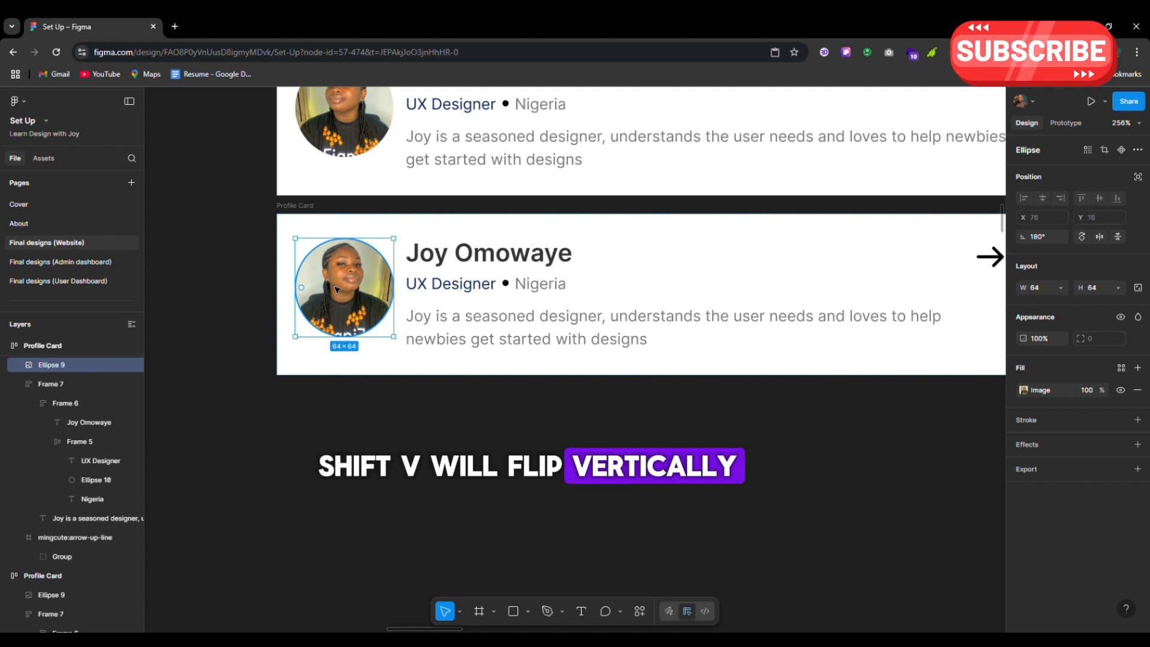
pyautogui.scroll(-3, 337, 290)
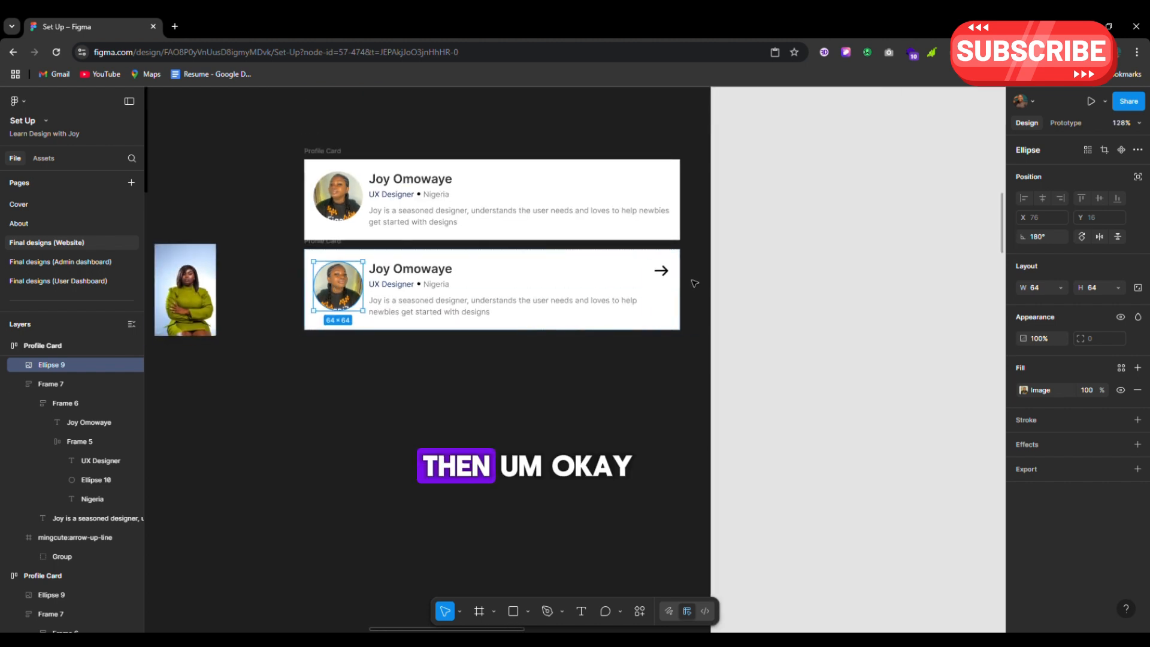
# Reselect the arrow icon and reopen the last-used Iconify plugin with Ctrl+Alt+P
pyautogui.click(665, 279)
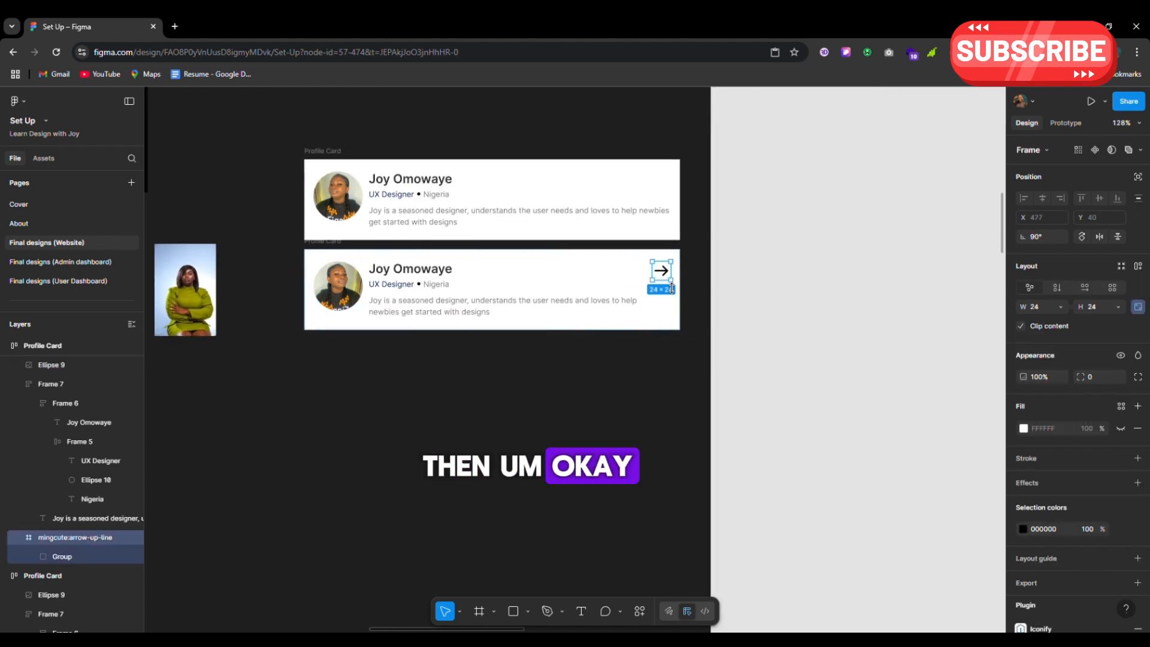
pyautogui.scroll(3, 648, 301)
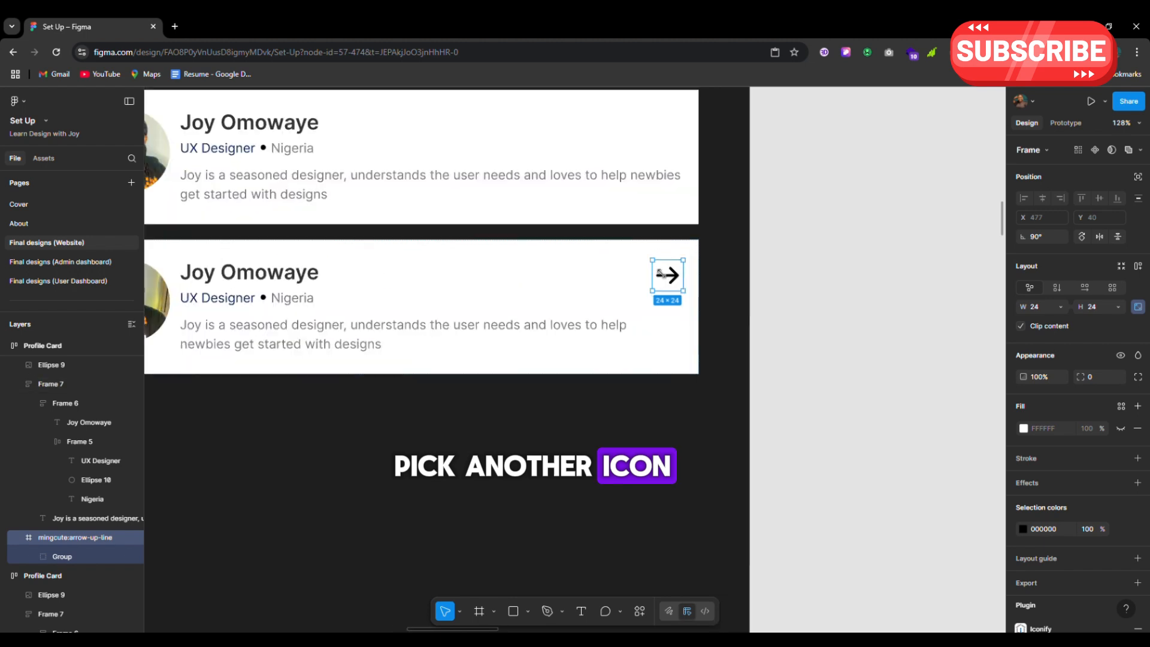
pyautogui.scroll(1, 657, 269)
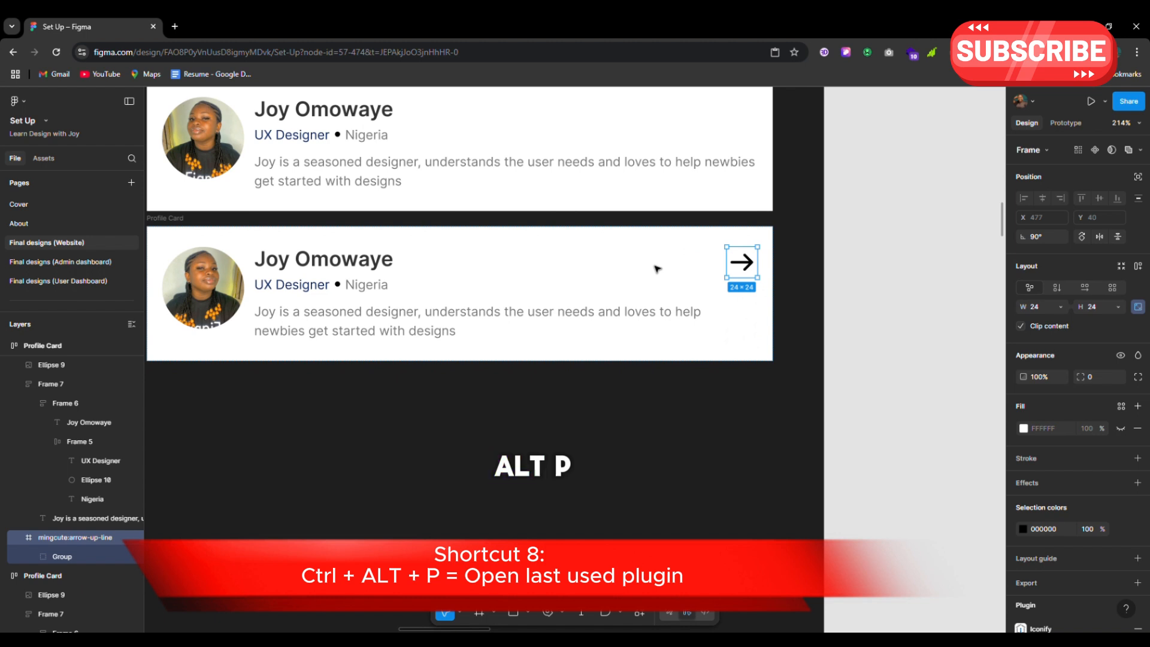
pyautogui.press('alt')
pyautogui.hotkey('ctrl', 'alt', 'p')
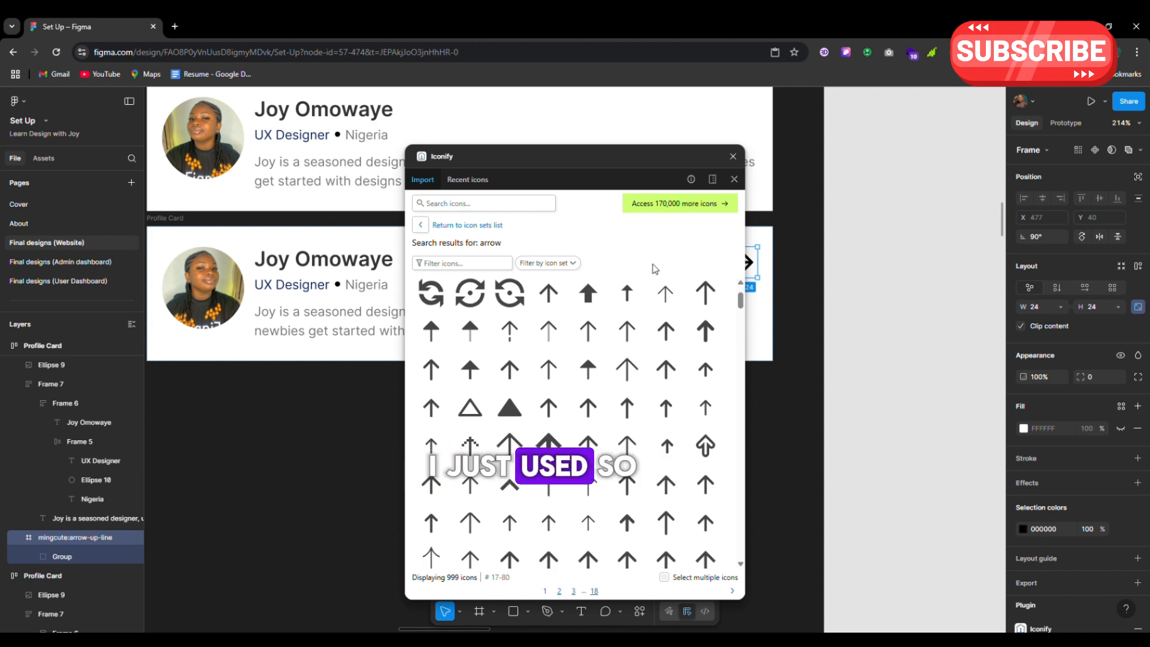
# Search Iconify for 'delete', drag the trash icon onto the Profile Card, and close the plugin
pyautogui.click(431, 203)
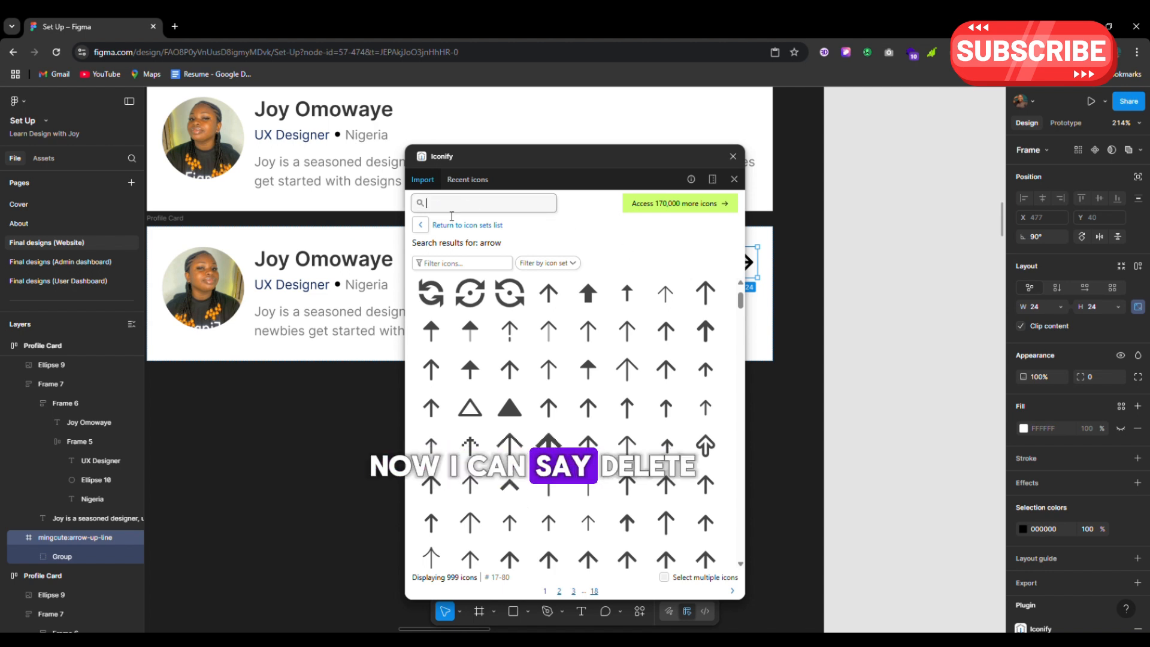
pyautogui.write('delete')
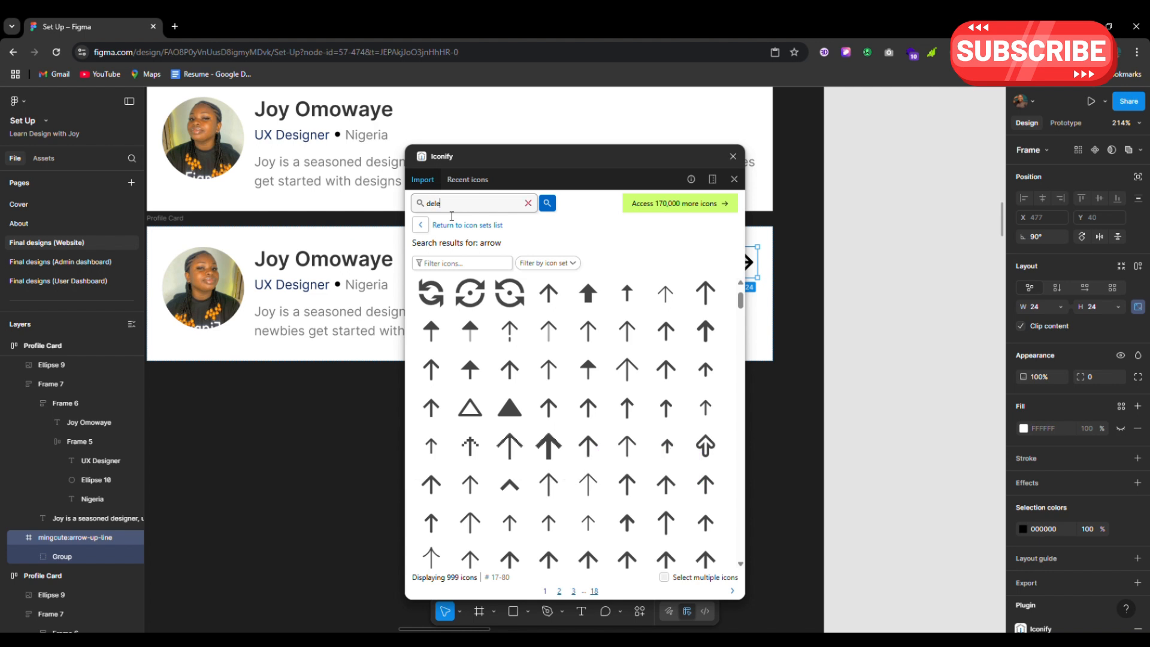
pyautogui.press('Return')
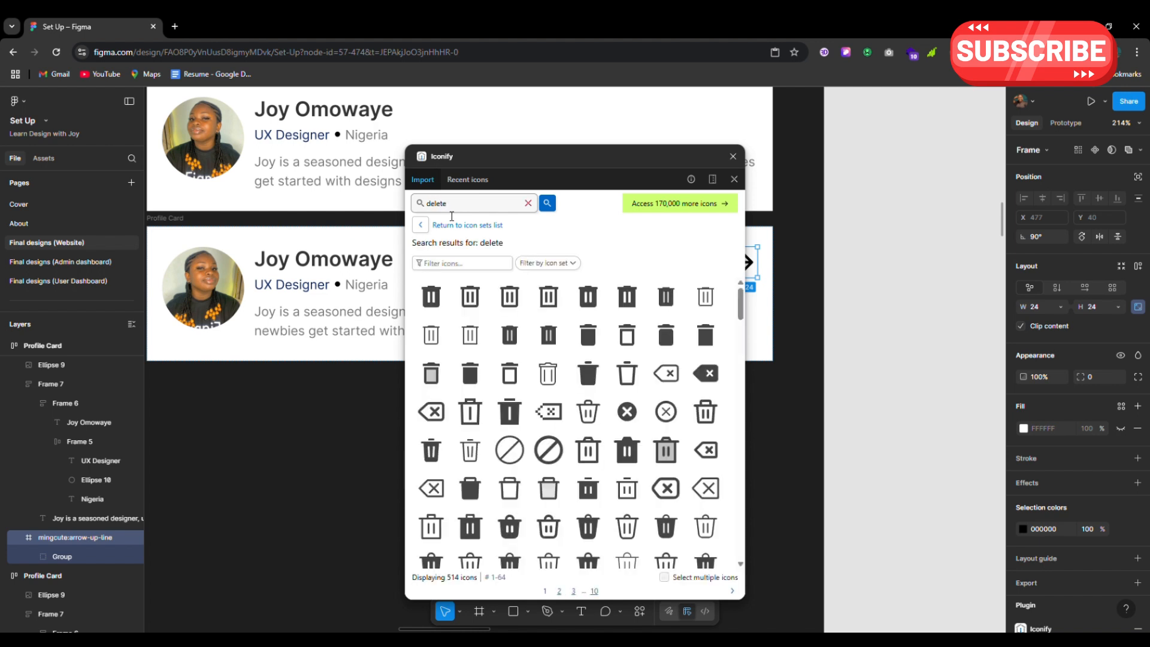
pyautogui.click(597, 336)
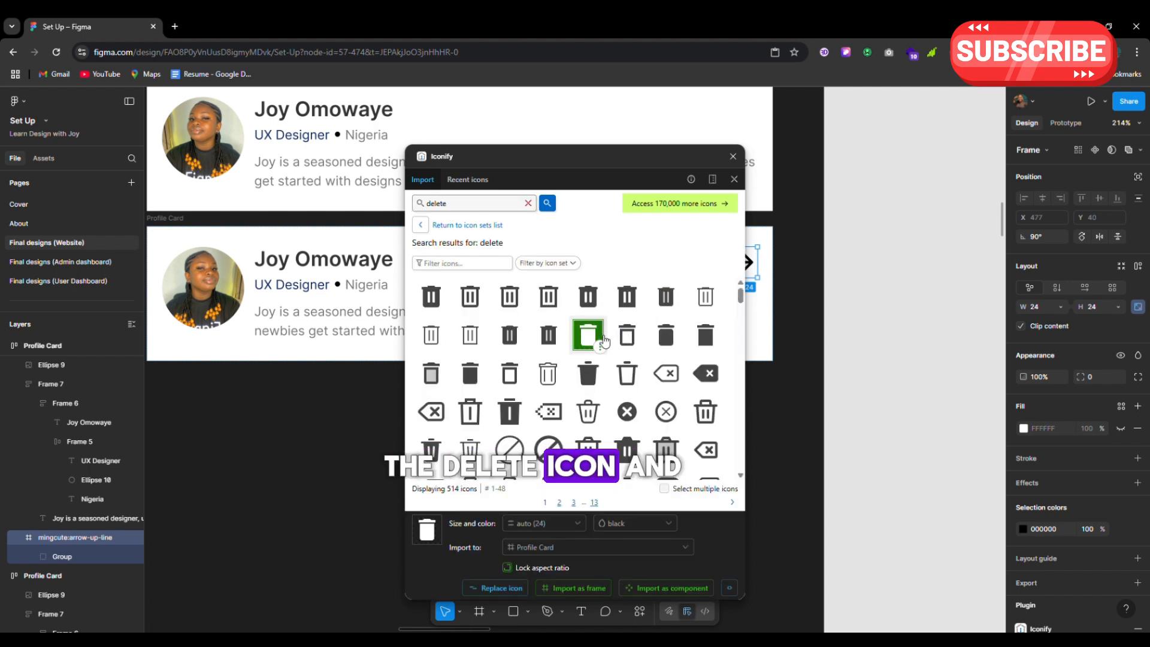
pyautogui.moveTo(590, 335); pyautogui.dragTo(174, 266)
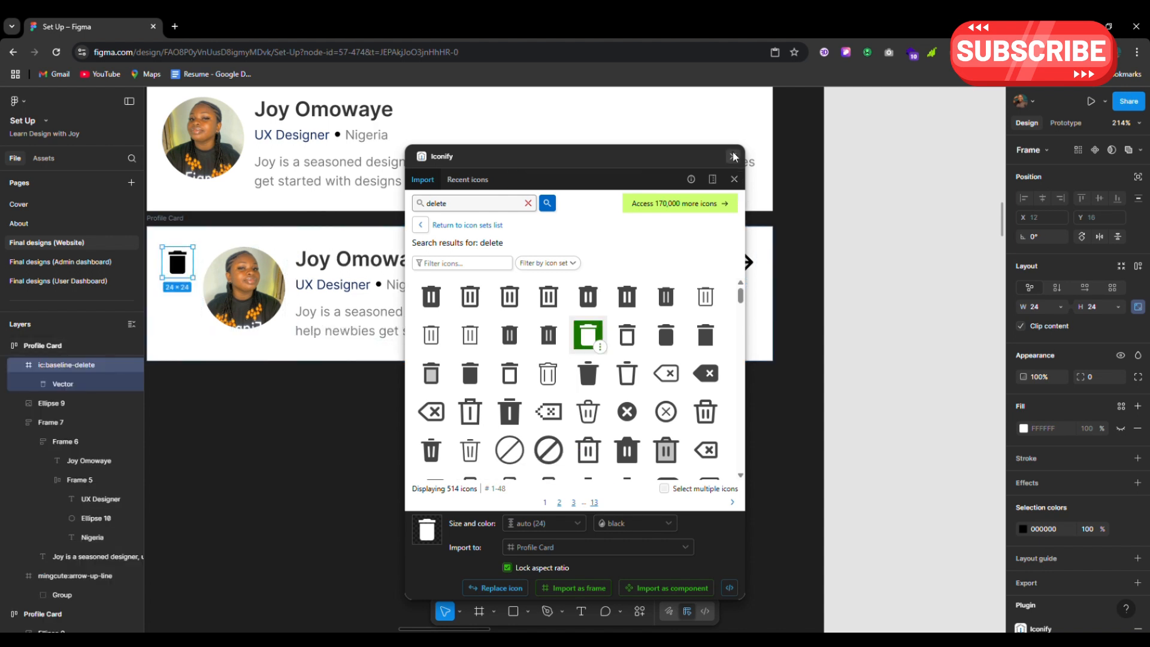
pyautogui.click(733, 157)
# Move the trash icon beside the arrow and wrap both icons in an auto-layout frame
pyautogui.press('Right')
pyautogui.press('Right')
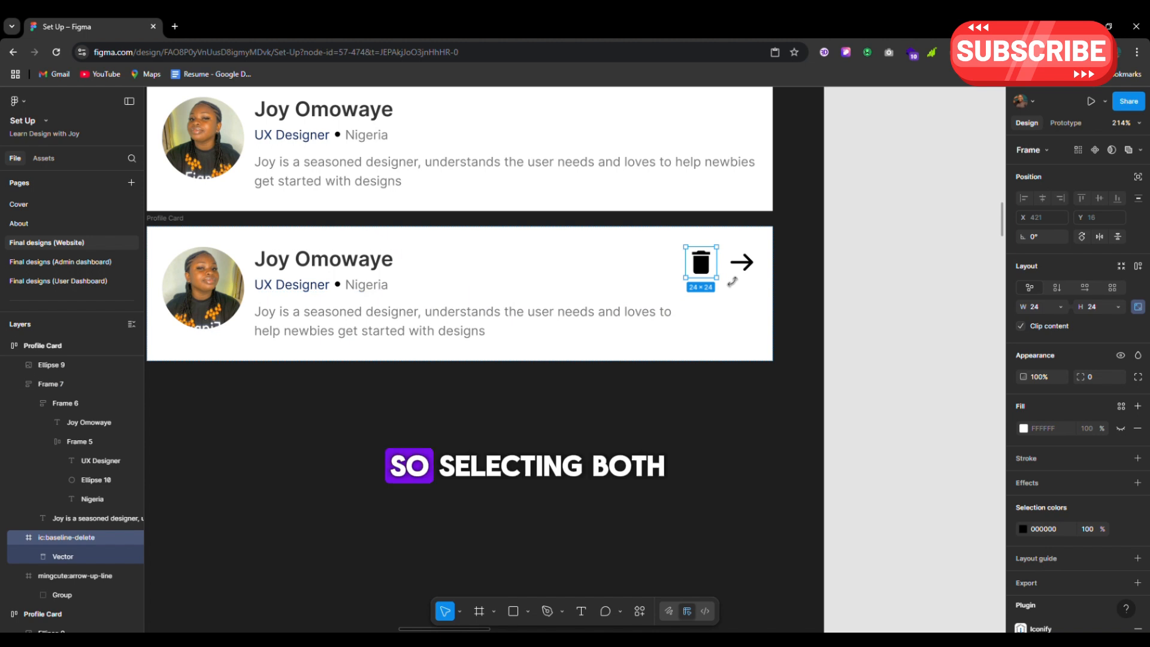
pyautogui.keyDown('shift'); pyautogui.click(758, 262); pyautogui.keyUp('shift')
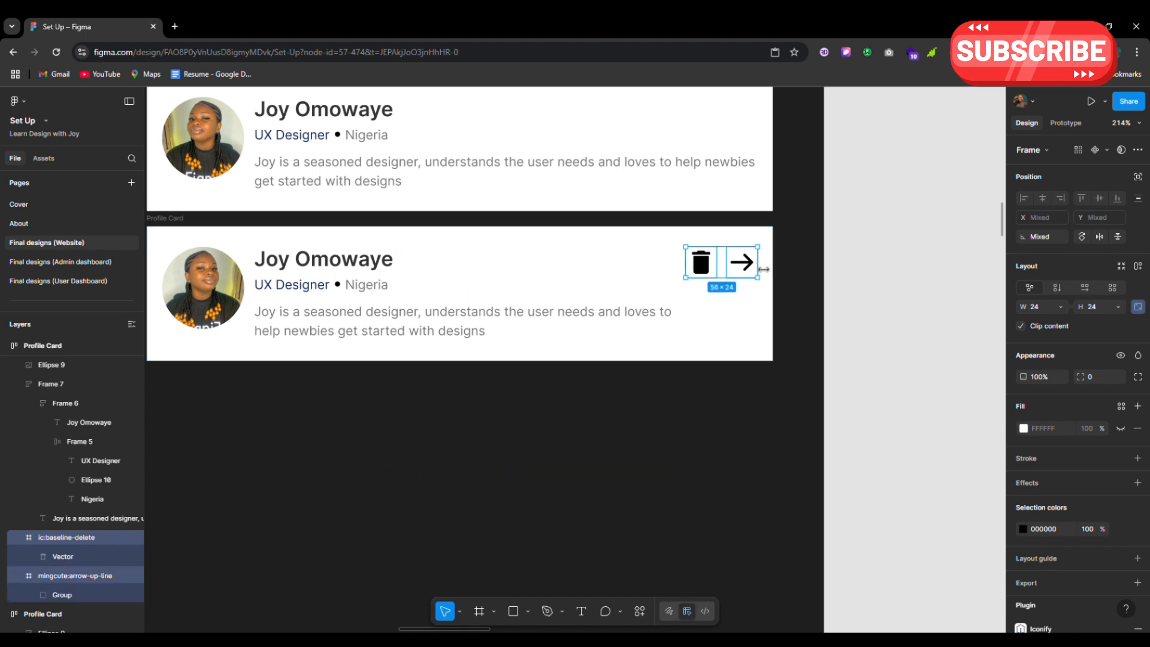
pyautogui.hotkey('shift', 'a')
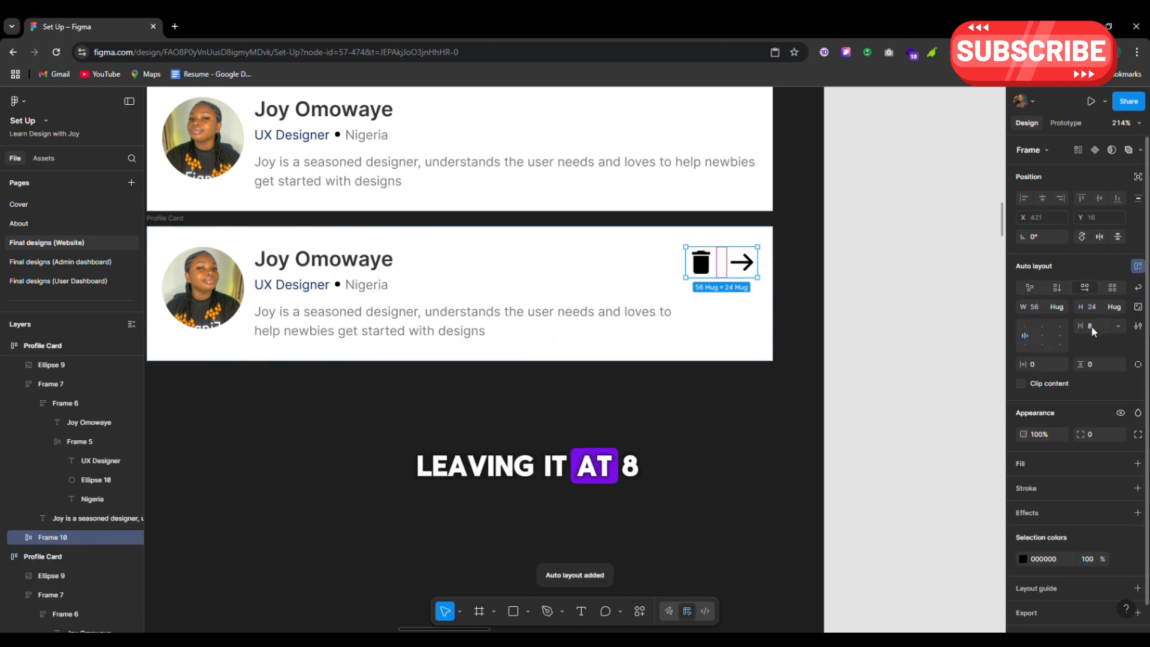
# Wrap the second card's avatar and name-and-description group in an auto-layout frame
pyautogui.keyDown('ctrl'); pyautogui.scroll(-3, 844, 310); pyautogui.keyUp('ctrl')
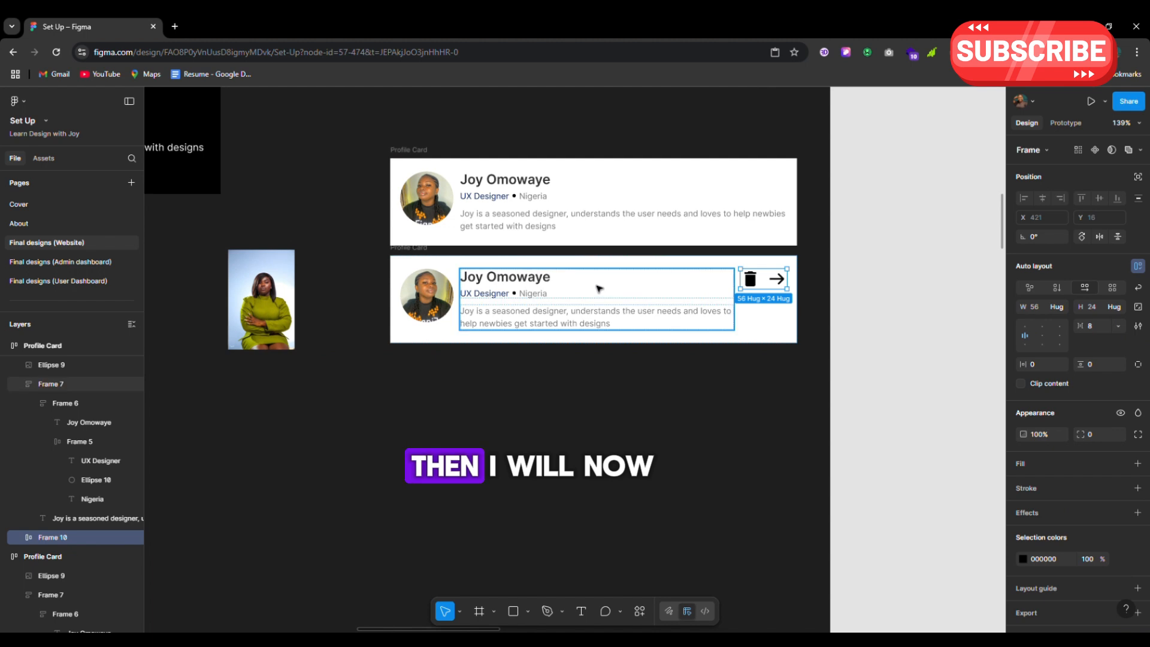
pyautogui.click(52, 364)
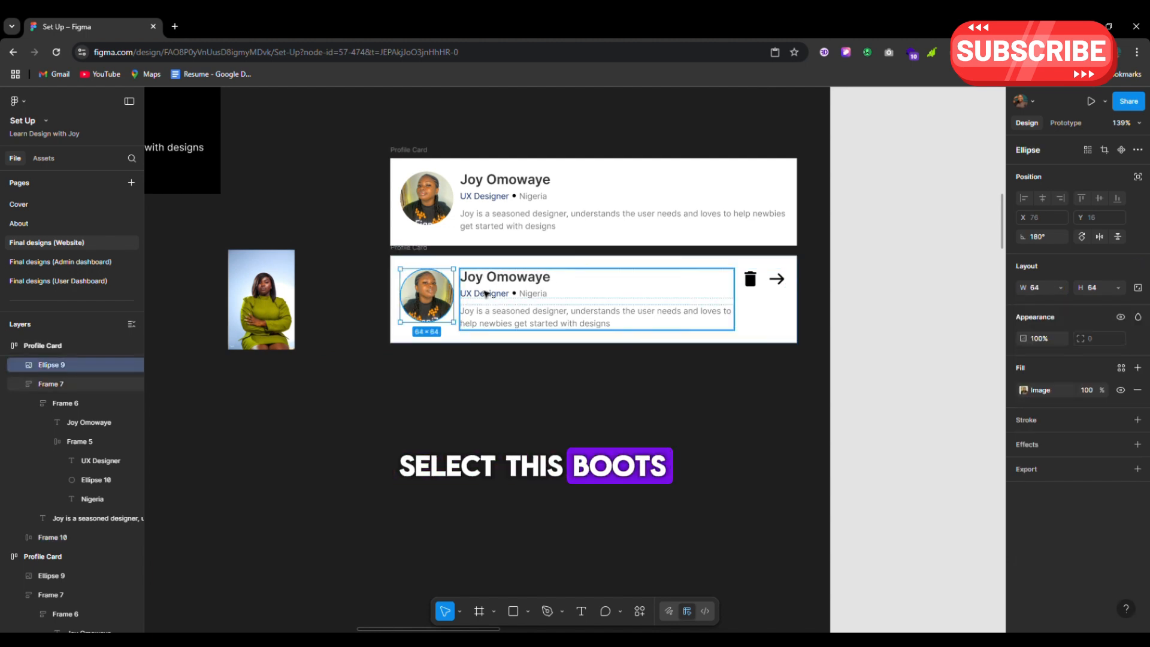
pyautogui.keyDown('shift'); pyautogui.click(486, 294); pyautogui.keyUp('shift')
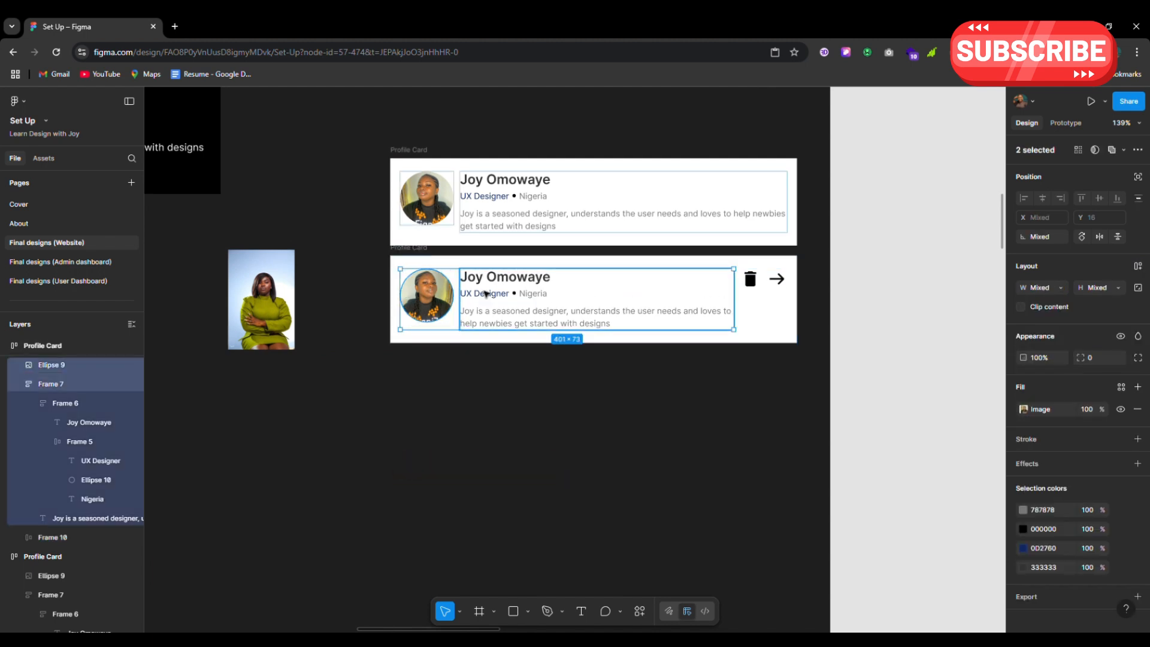
pyautogui.hotkey('shift', 'a')
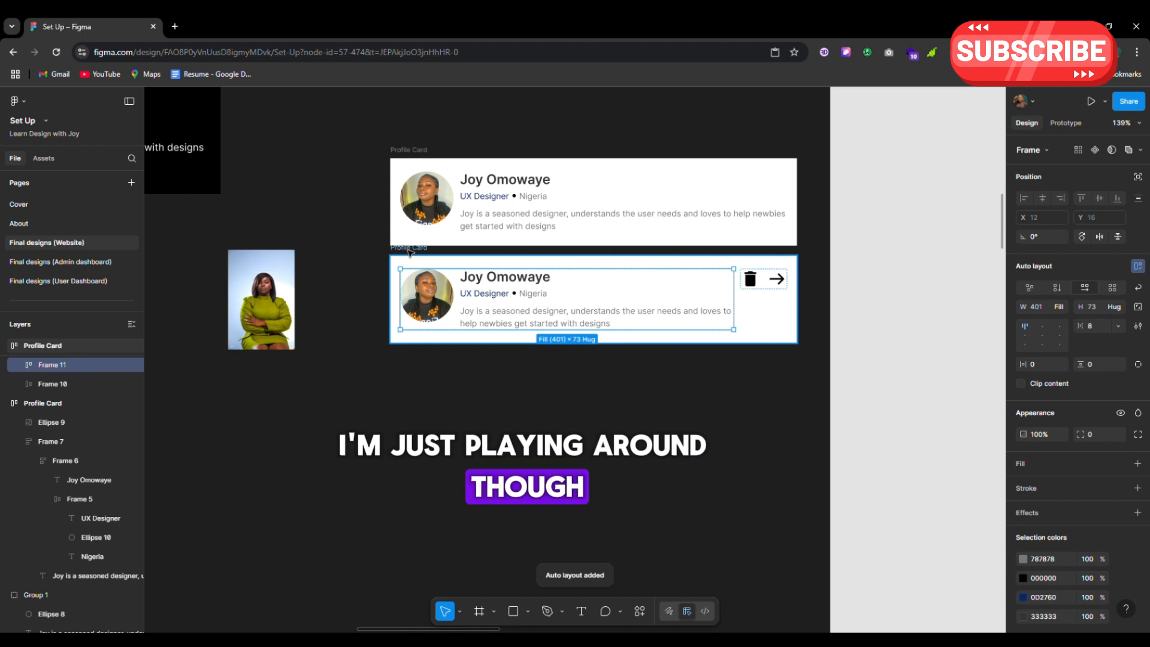
# Move the lower Profile Card down and change its auto-layout spacing from 8 to Auto
pyautogui.click(409, 247)
pyautogui.moveTo(409, 248); pyautogui.dragTo(379, 407)
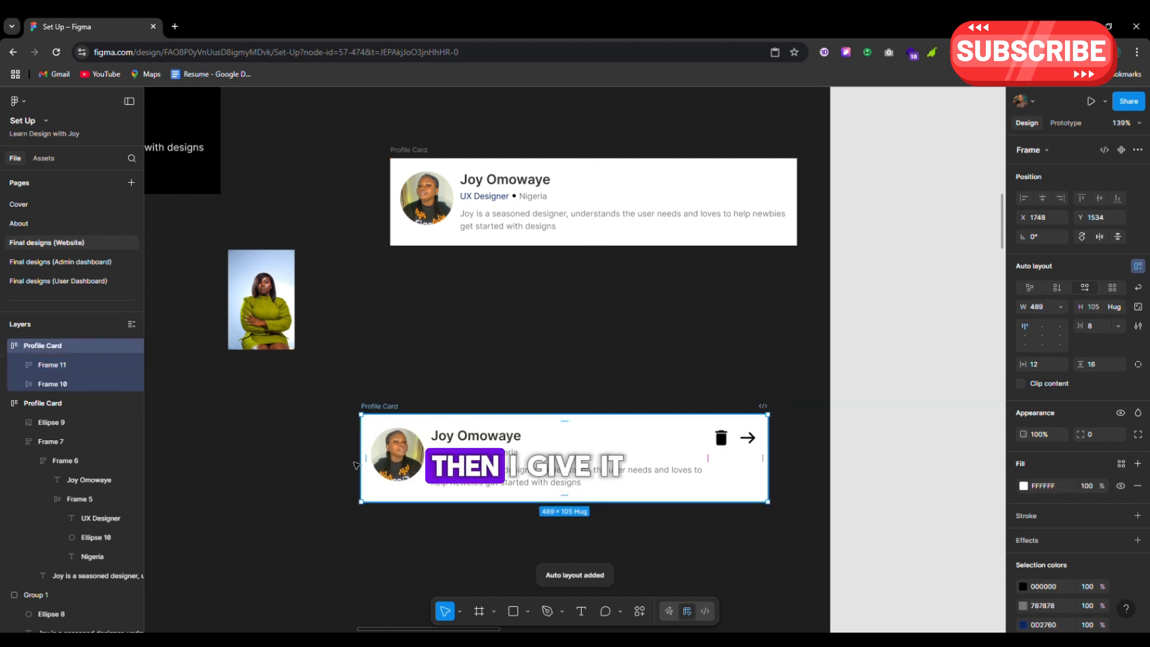
pyautogui.click(1118, 325)
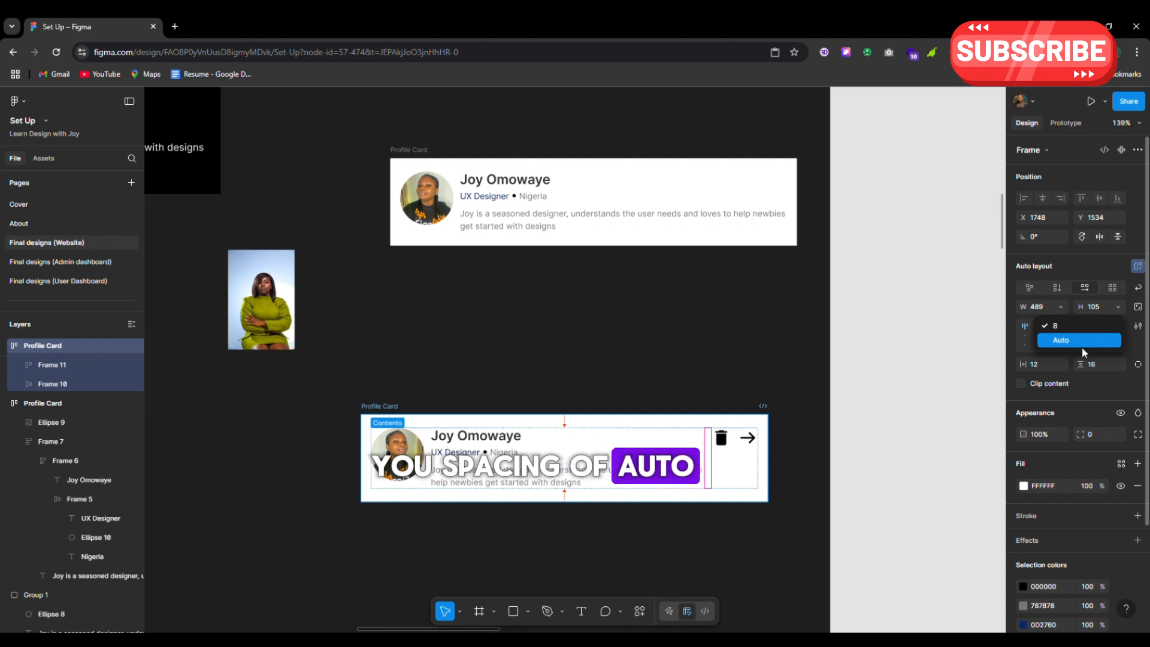
pyautogui.click(1072, 338)
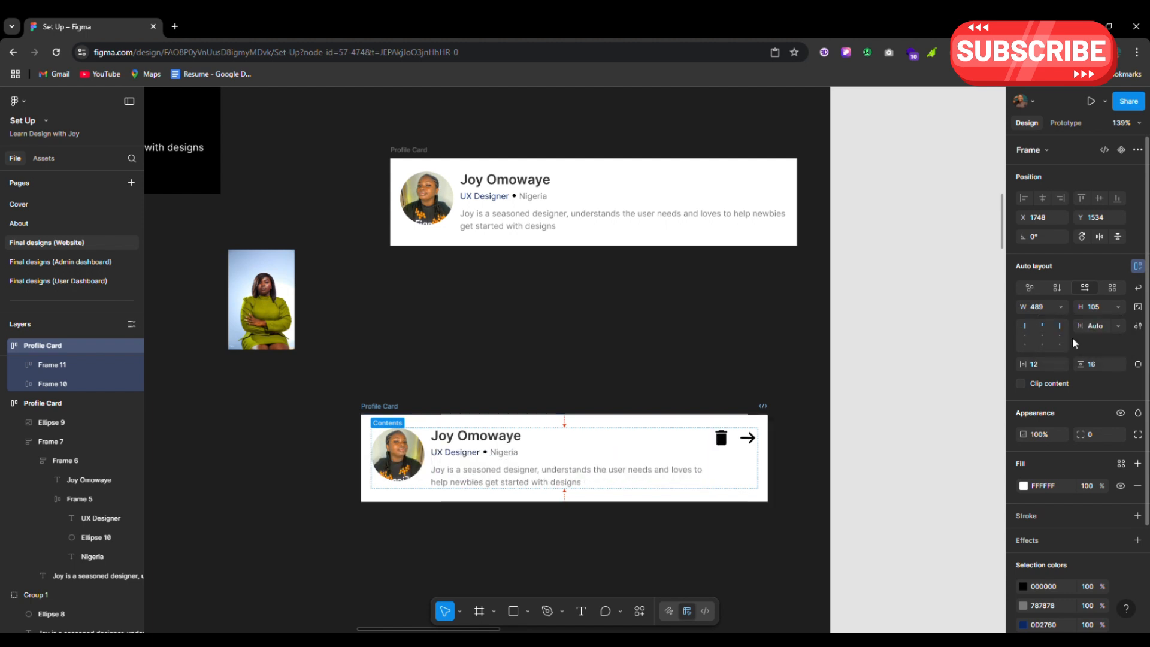
# Shift the Profile Card further left on the canvas and reselect its frame
pyautogui.scroll(-5, 466, 457)
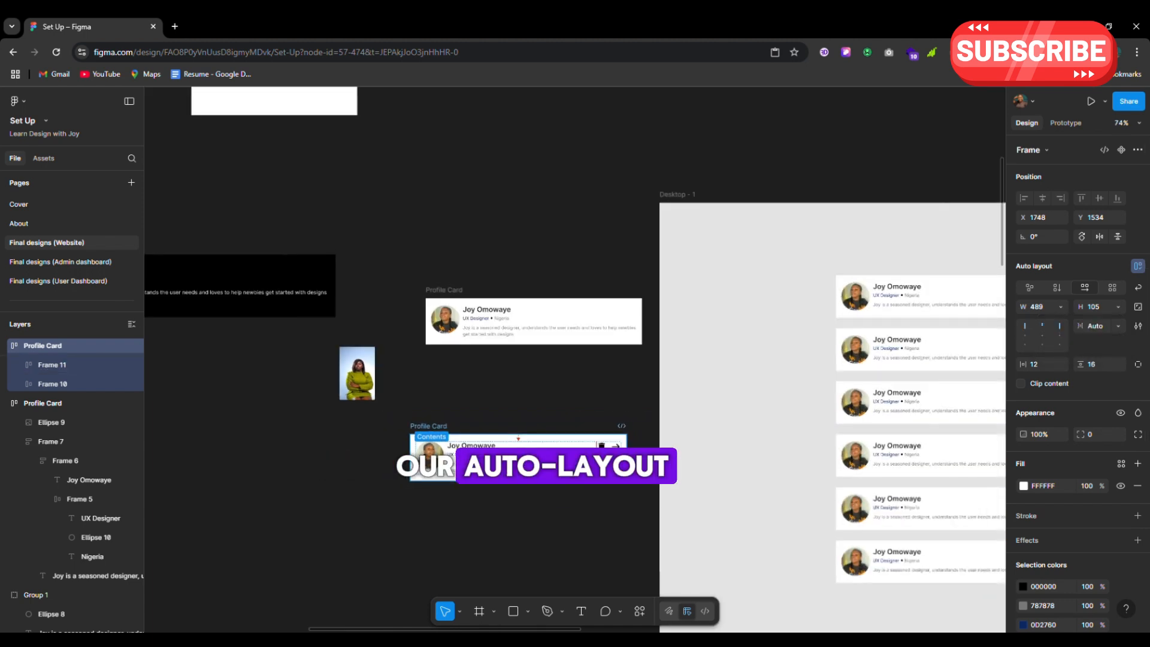
pyautogui.moveTo(428, 430); pyautogui.dragTo(319, 441)
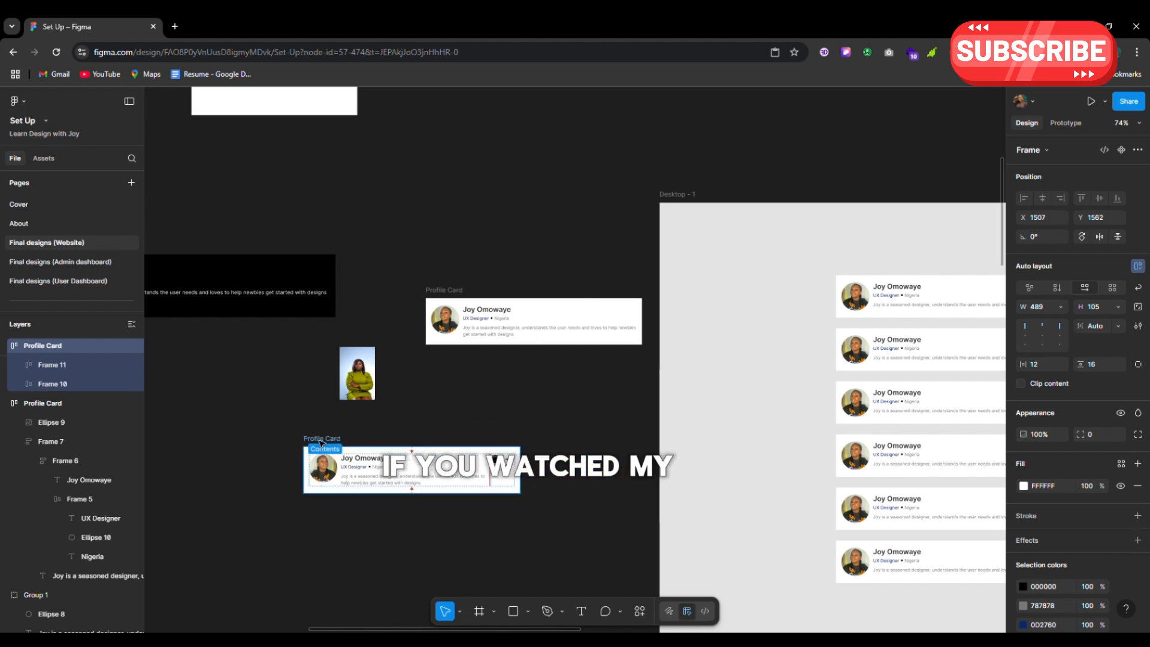
pyautogui.click(409, 422)
pyautogui.scroll(4, 317, 456)
pyautogui.scroll(6, 317, 457)
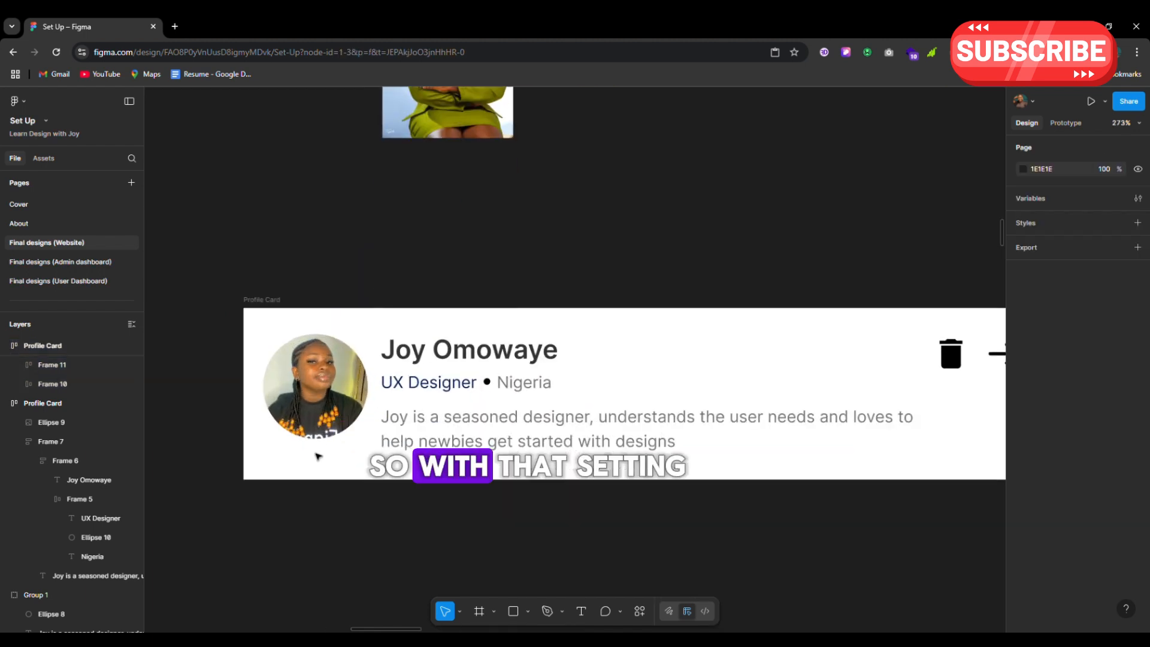
pyautogui.scroll(-4, 269, 359)
pyautogui.click(252, 318)
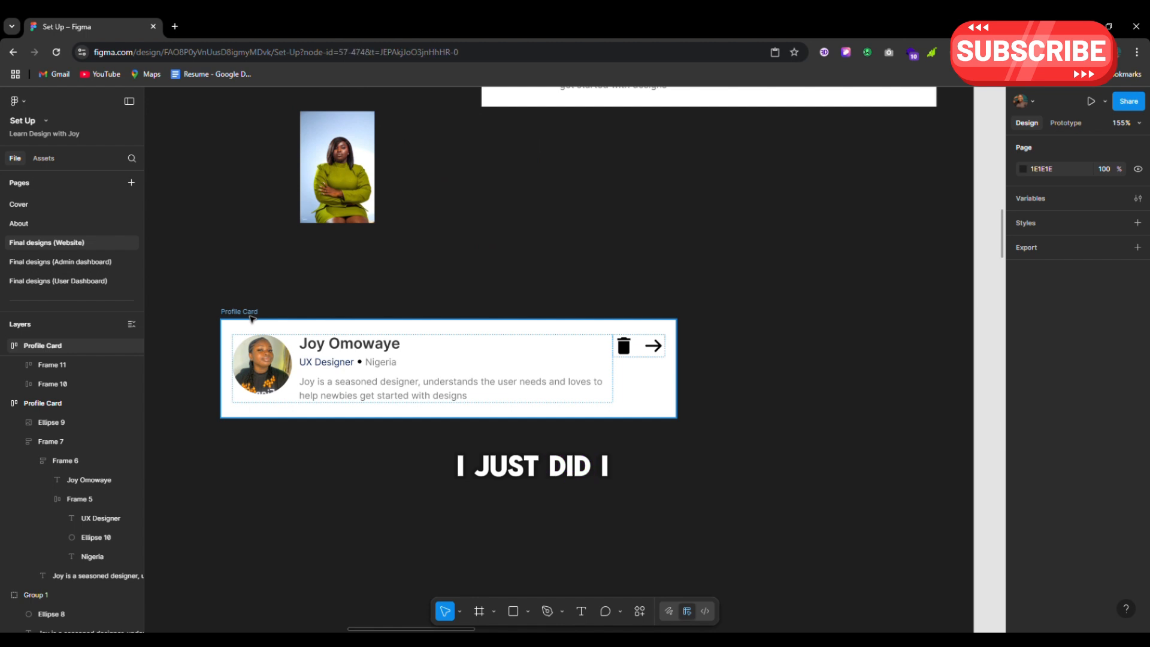
pyautogui.click(622, 335)
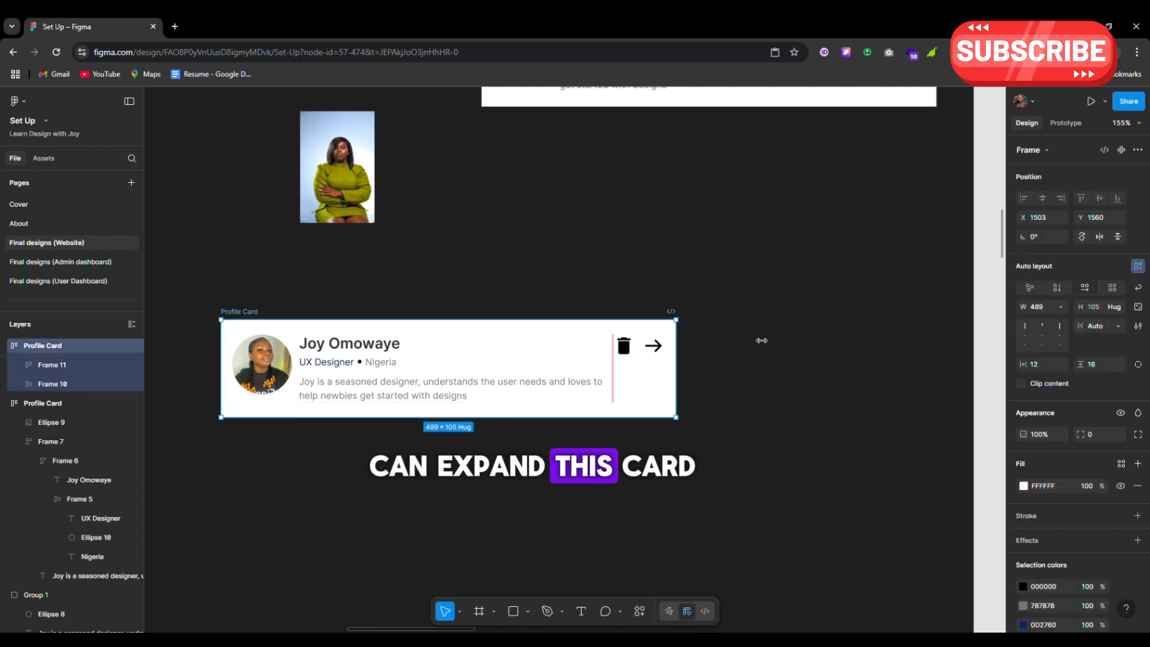
# Widen the Profile Card, then narrow Frame 11 to width 236 so its description wraps
pyautogui.moveTo(761, 340); pyautogui.dragTo(824, 379)
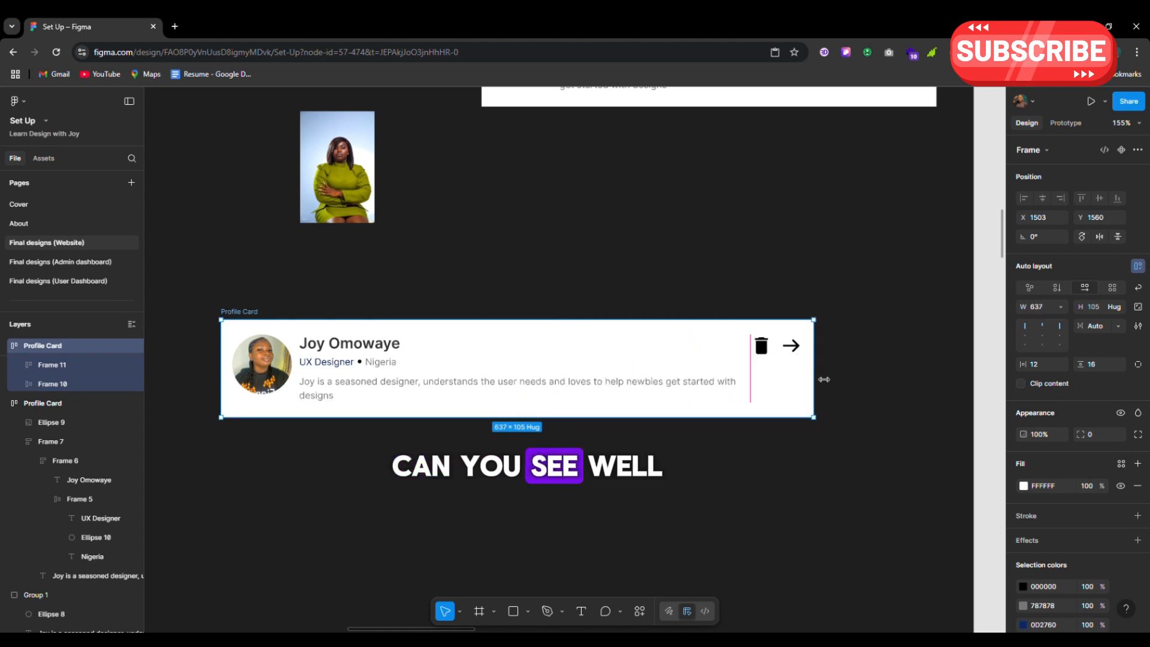
pyautogui.click(553, 367)
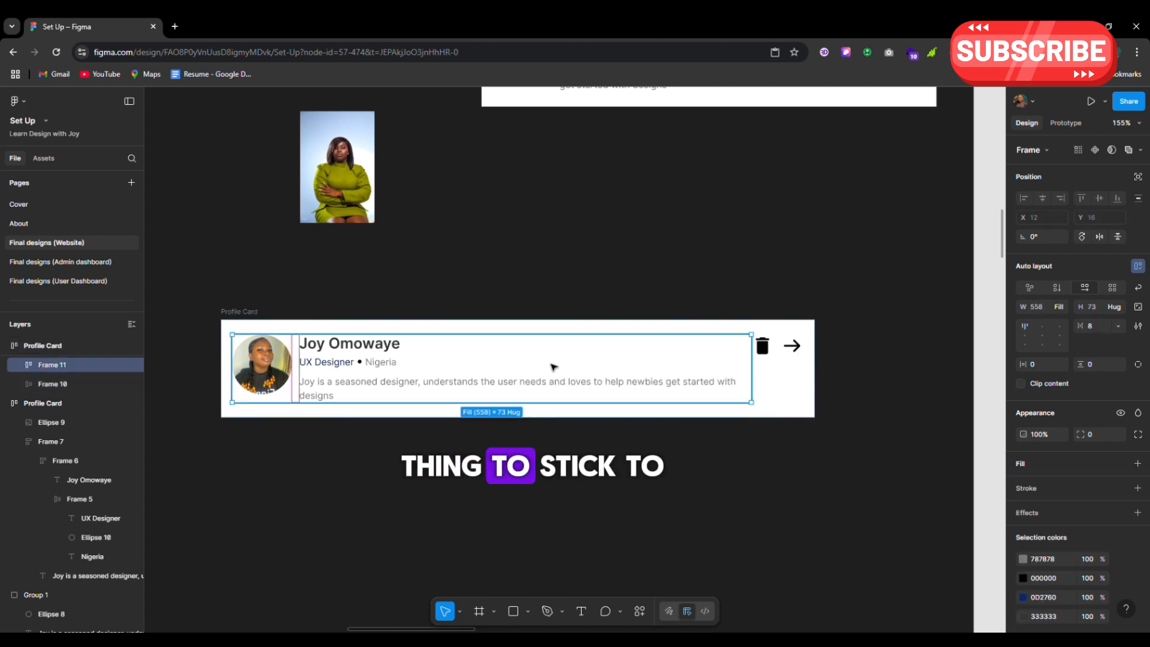
pyautogui.click(1062, 307)
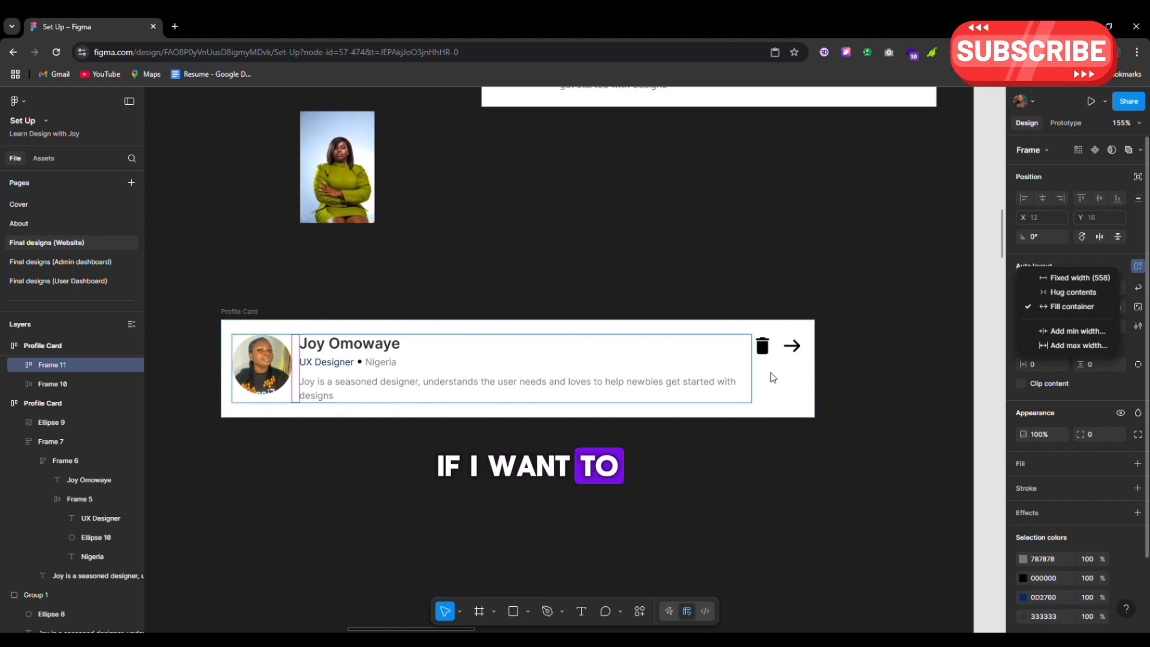
pyautogui.click(641, 376)
pyautogui.click(802, 381)
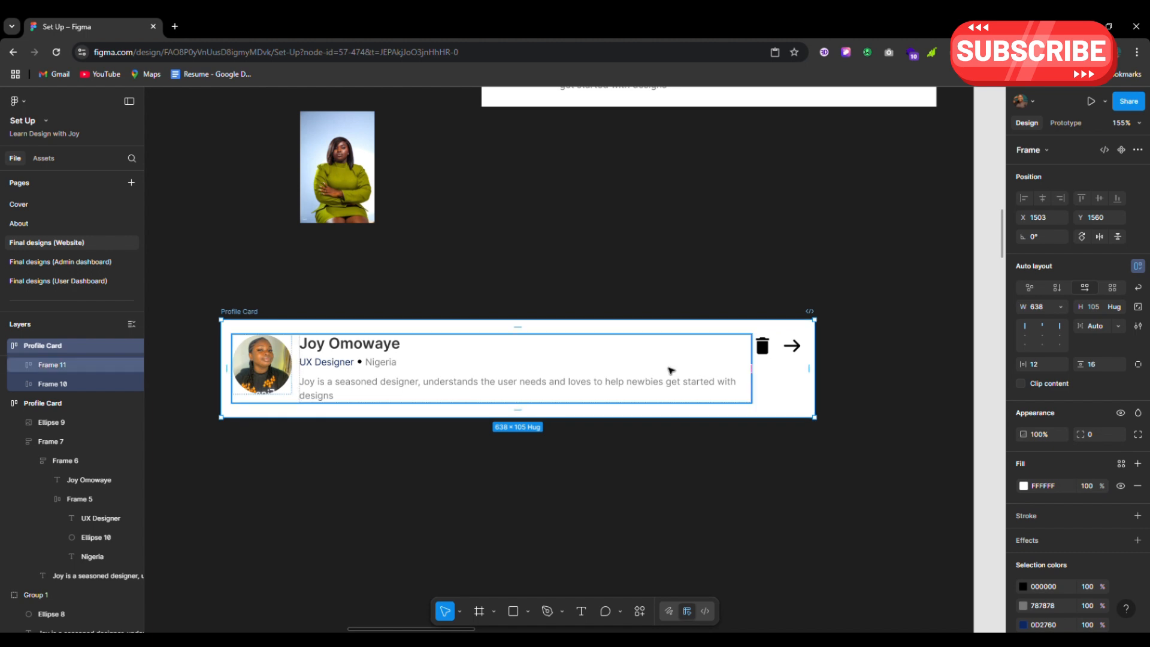
pyautogui.click(746, 342)
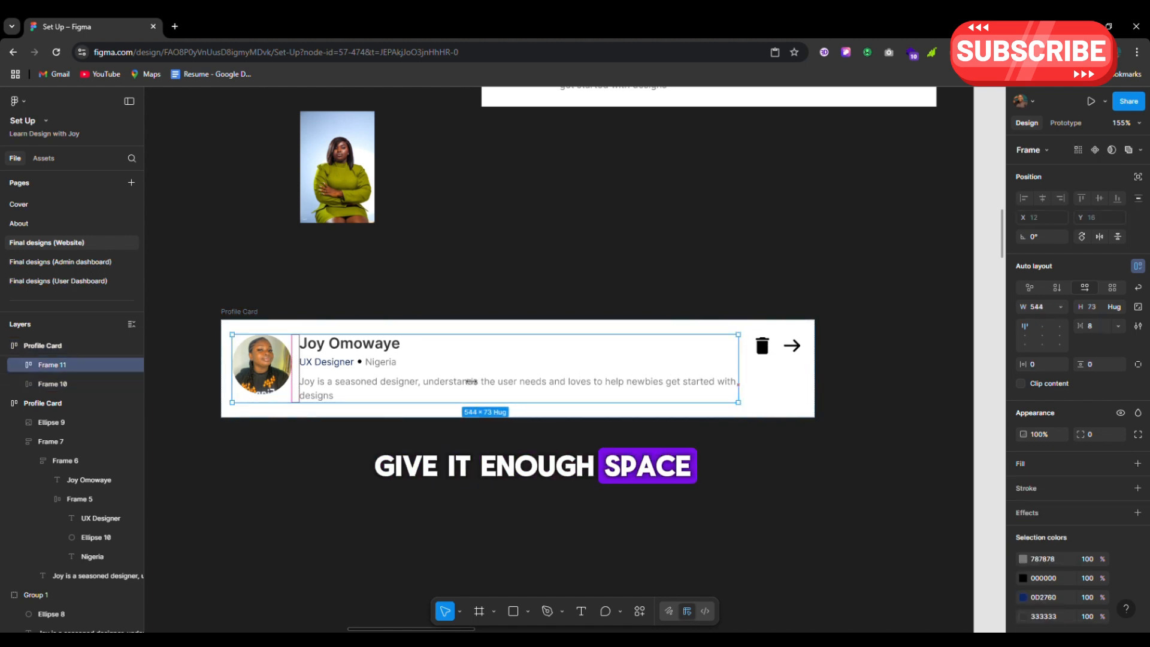
pyautogui.moveTo(471, 381); pyautogui.dragTo(452, 381)
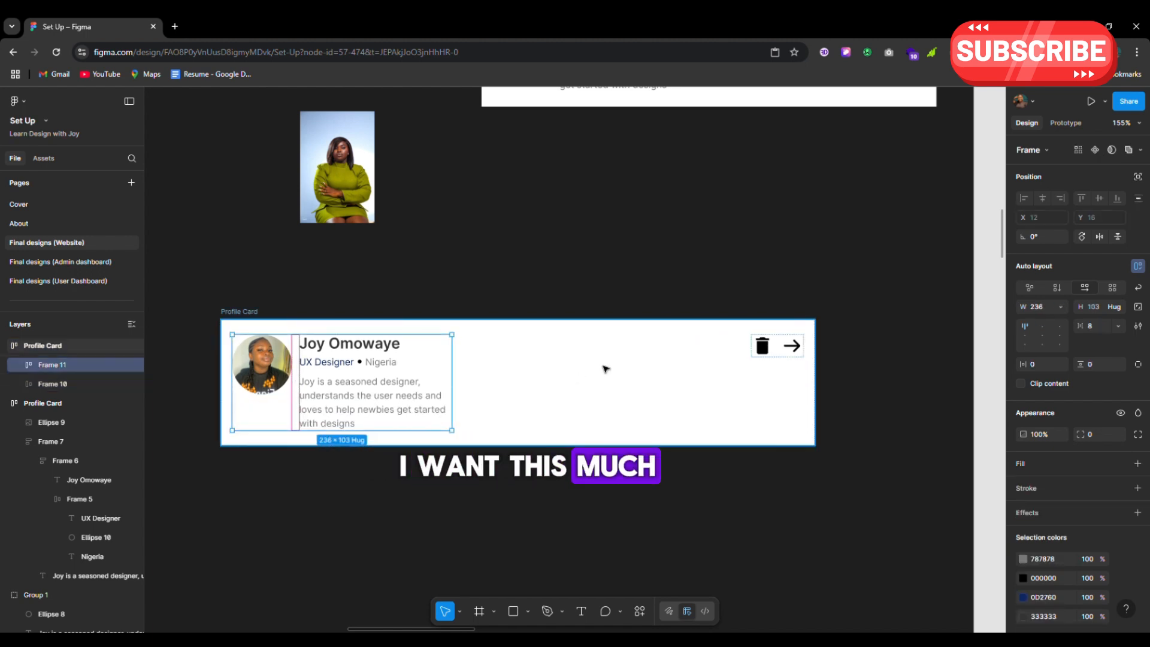
# Narrow the Profile Card until the bio wraps onto four lines, icons staying right-aligned
pyautogui.click(607, 367)
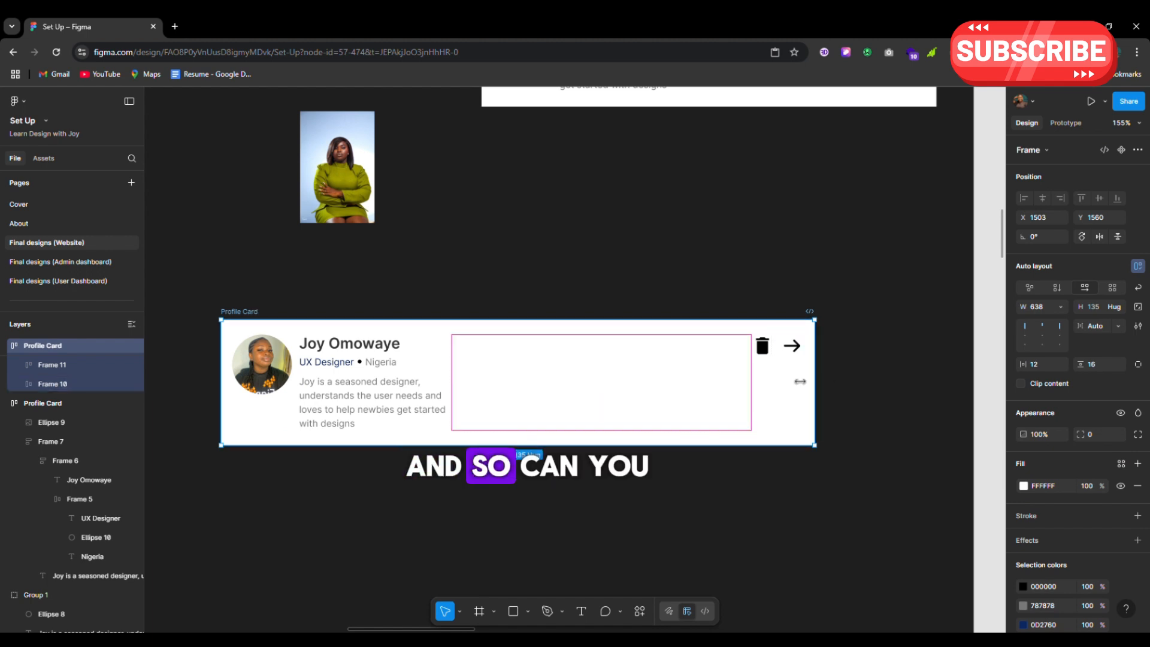
pyautogui.moveTo(800, 381); pyautogui.dragTo(633, 417)
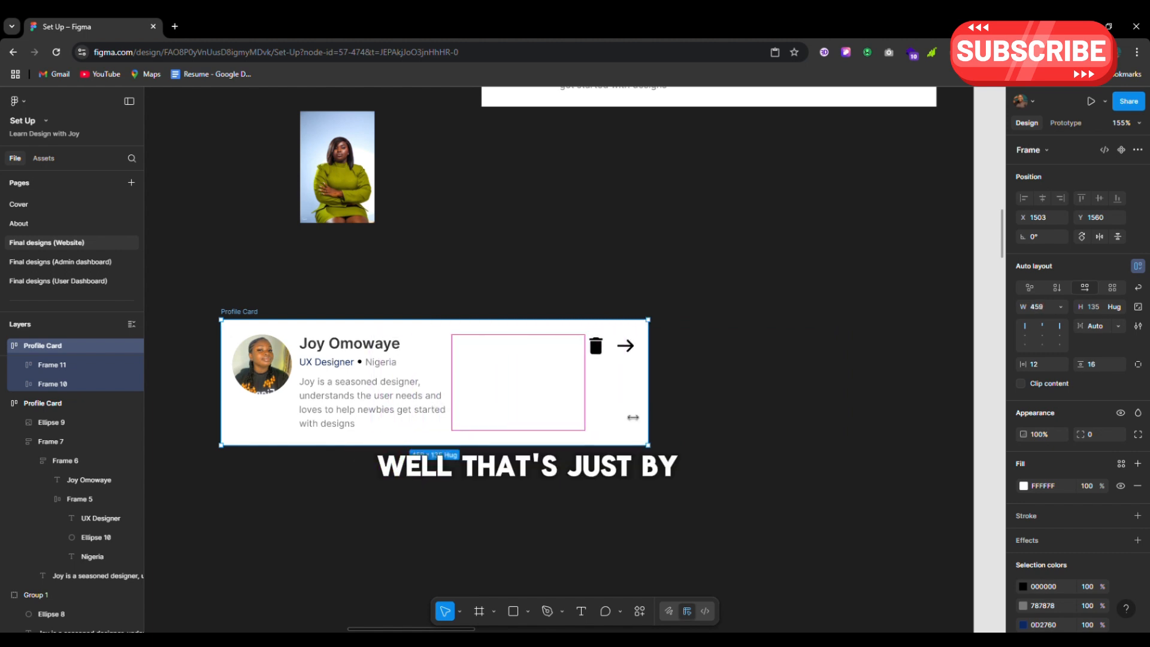
pyautogui.moveTo(769, 318); pyautogui.dragTo(764, 315)
# Deselect the card and bring up the Help and resources list from the '?' button
pyautogui.click(764, 315)
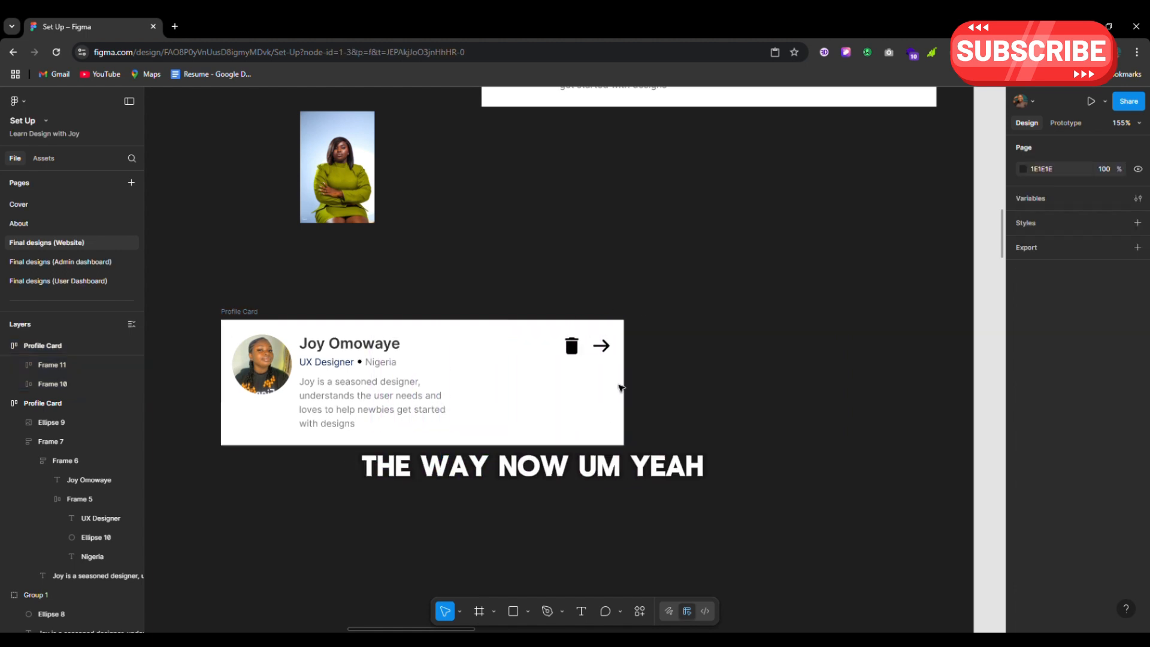
pyautogui.scroll(-3, 621, 388)
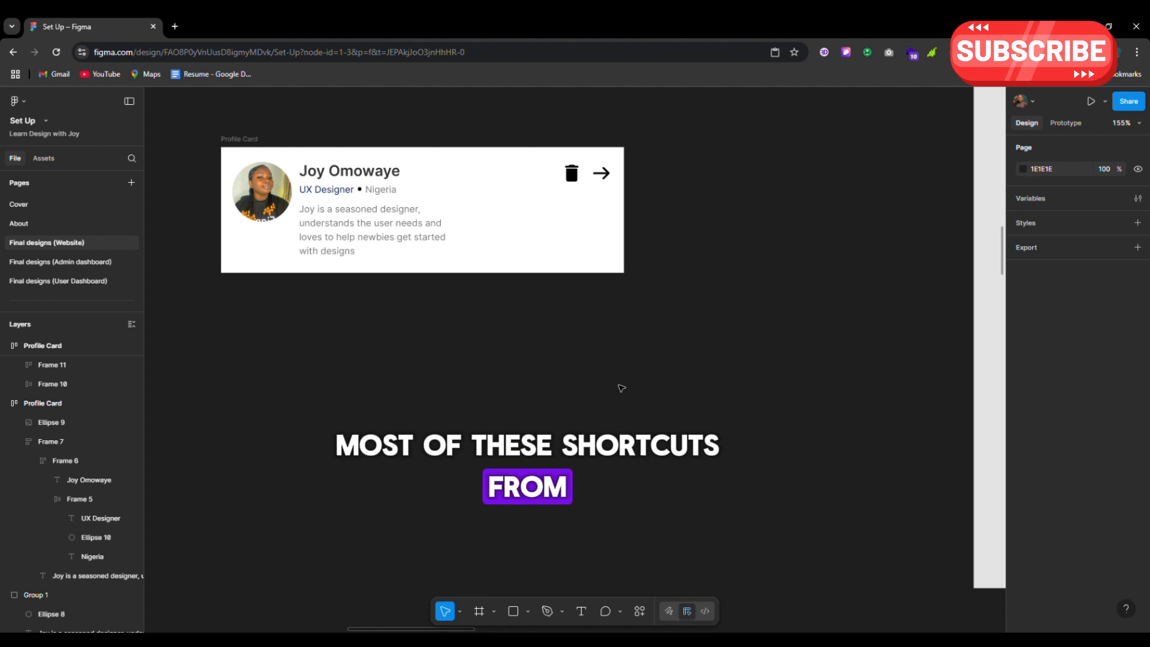
pyautogui.click(1125, 610)
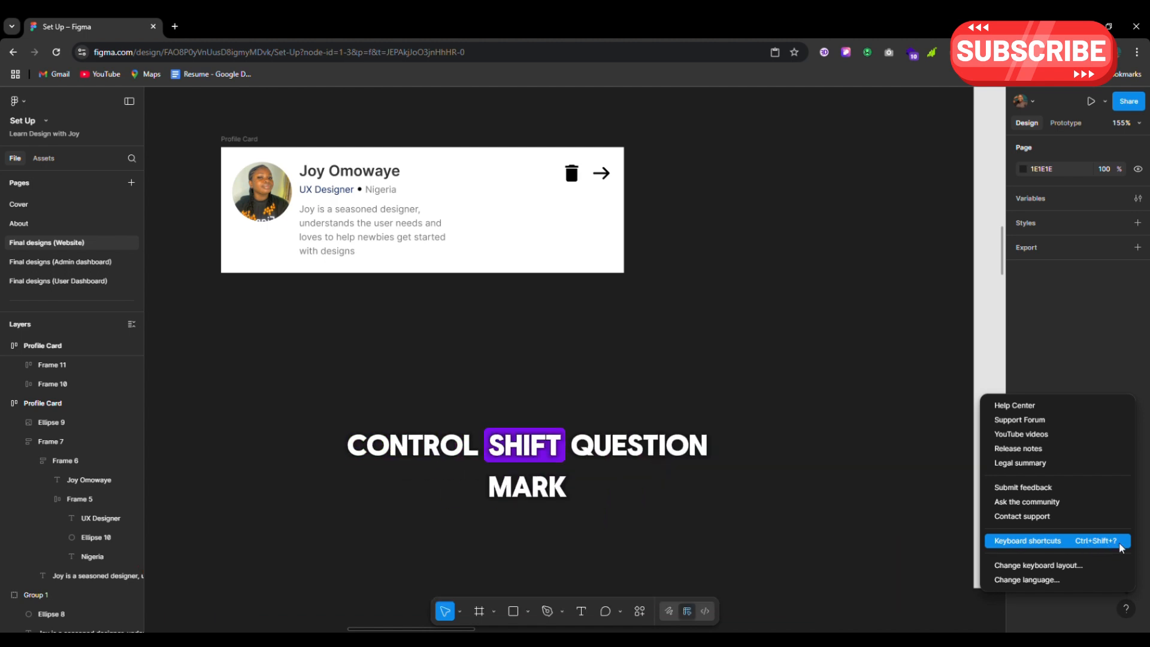
# Open Keyboard shortcuts and cycle through Tools to Components, returning to Essential
pyautogui.click(1032, 542)
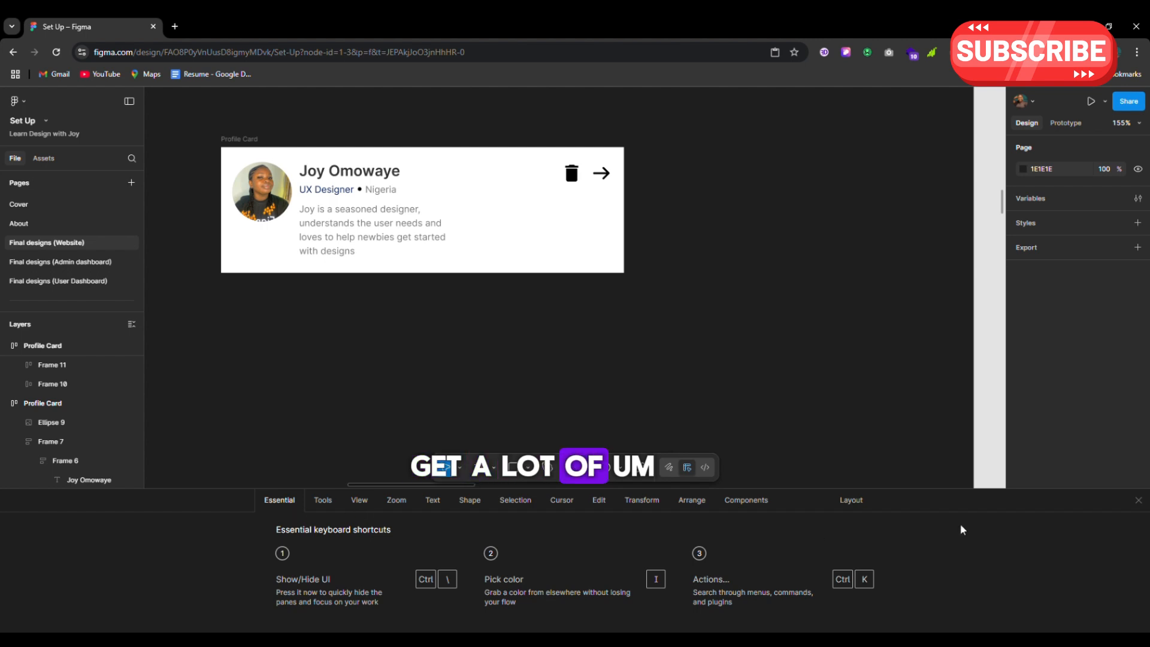
pyautogui.click(321, 500)
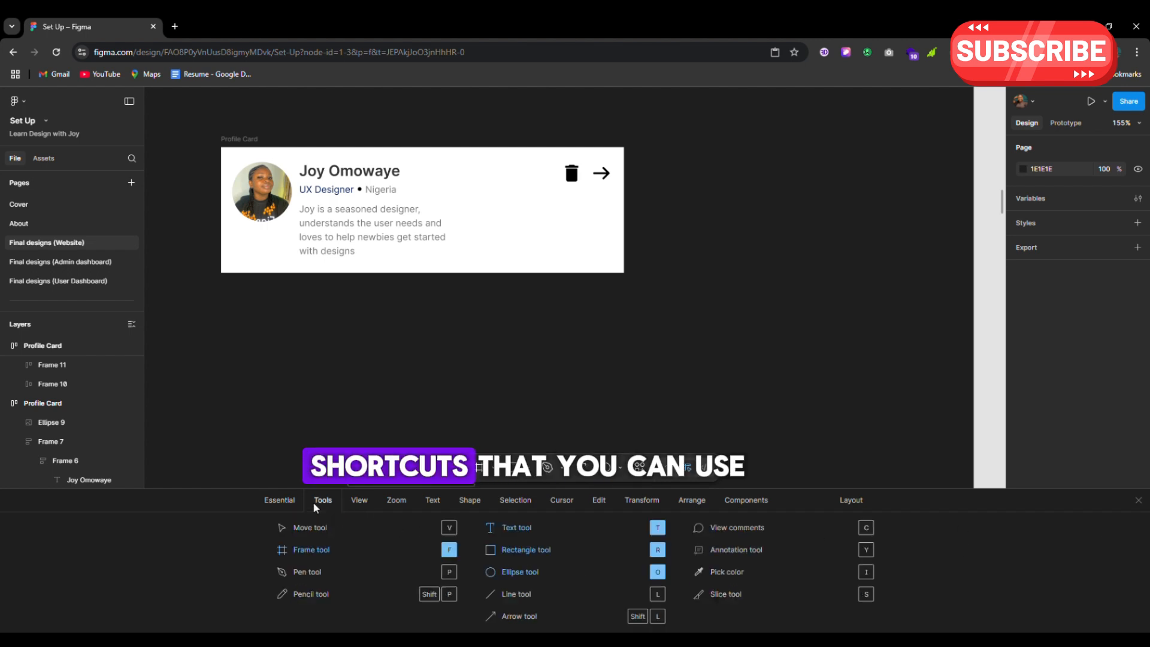
pyautogui.click(360, 501)
pyautogui.click(404, 505)
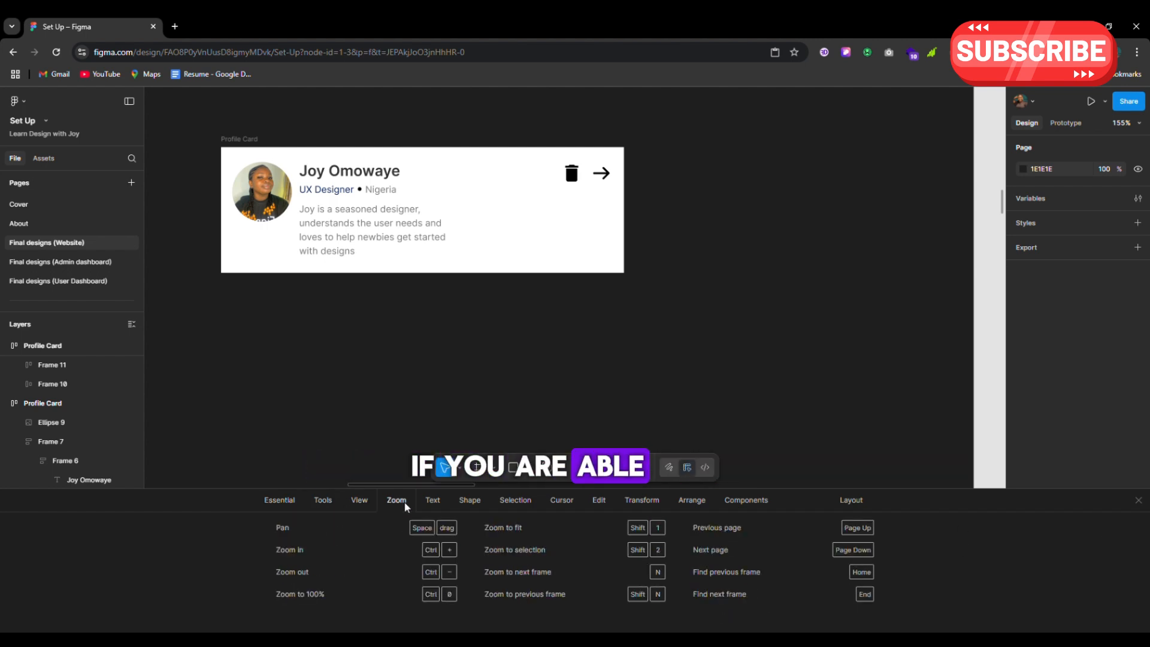
pyautogui.click(444, 500)
pyautogui.click(464, 502)
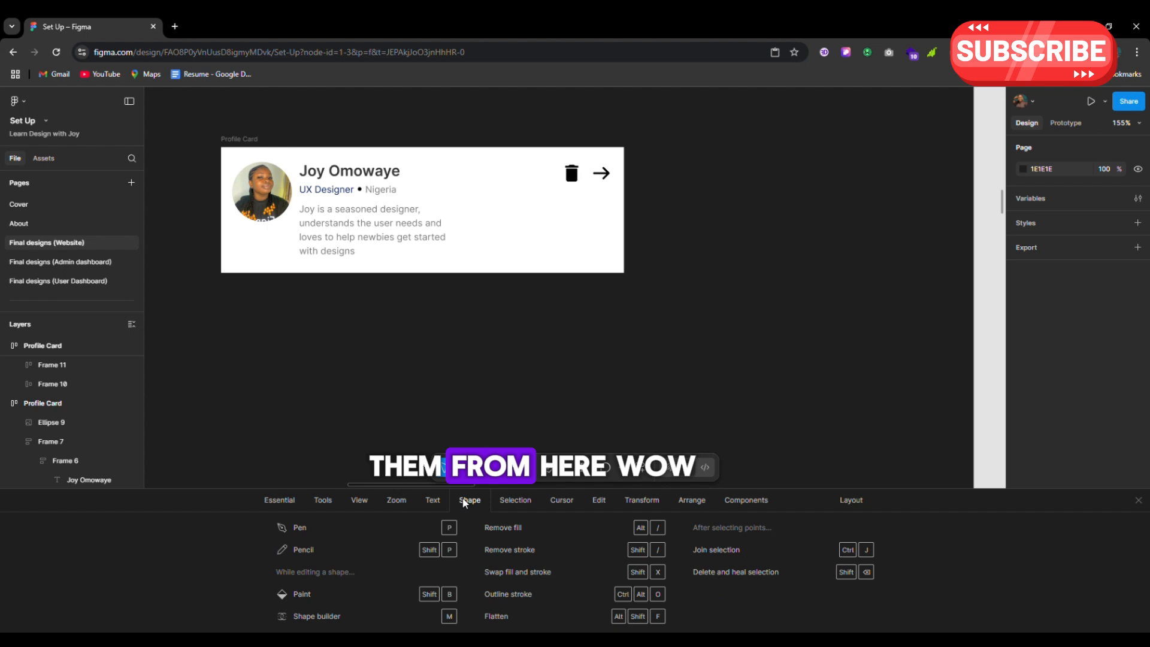
pyautogui.click(503, 501)
pyautogui.click(551, 503)
pyautogui.click(600, 503)
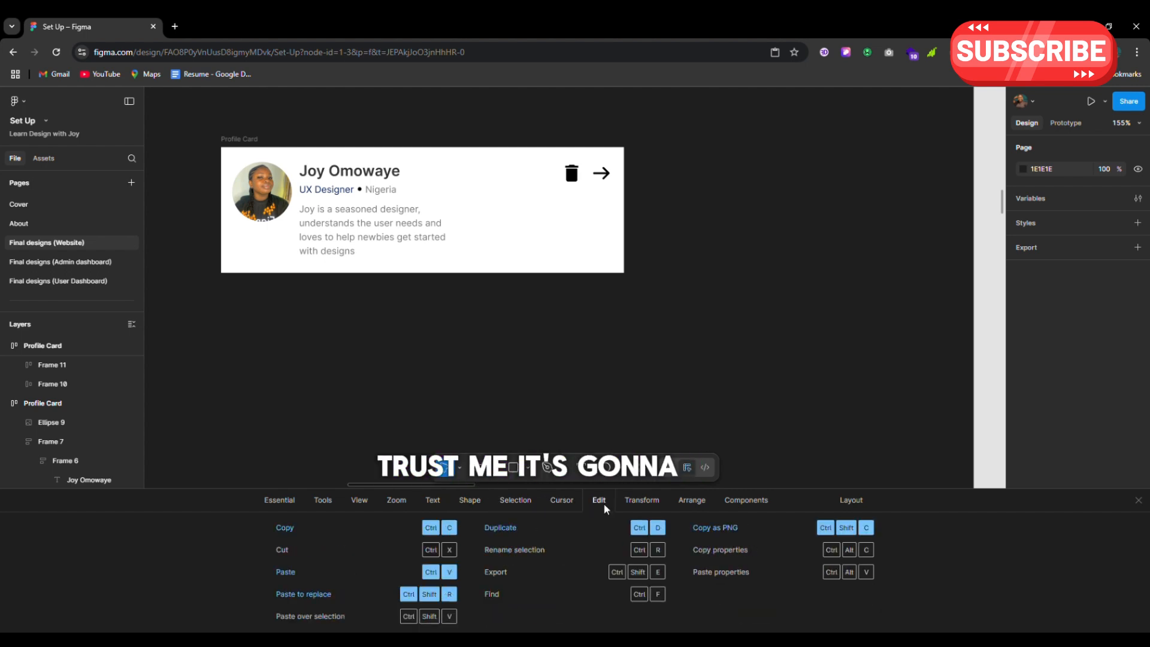
pyautogui.click(635, 504)
pyautogui.click(689, 503)
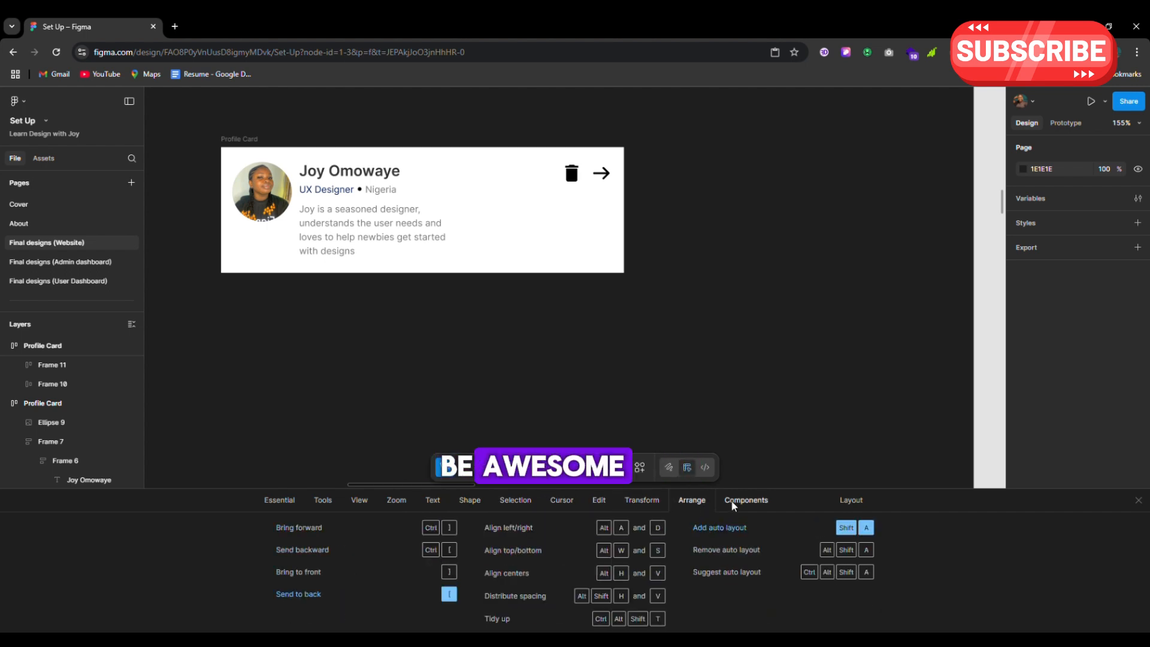
pyautogui.click(732, 505)
pyautogui.click(280, 501)
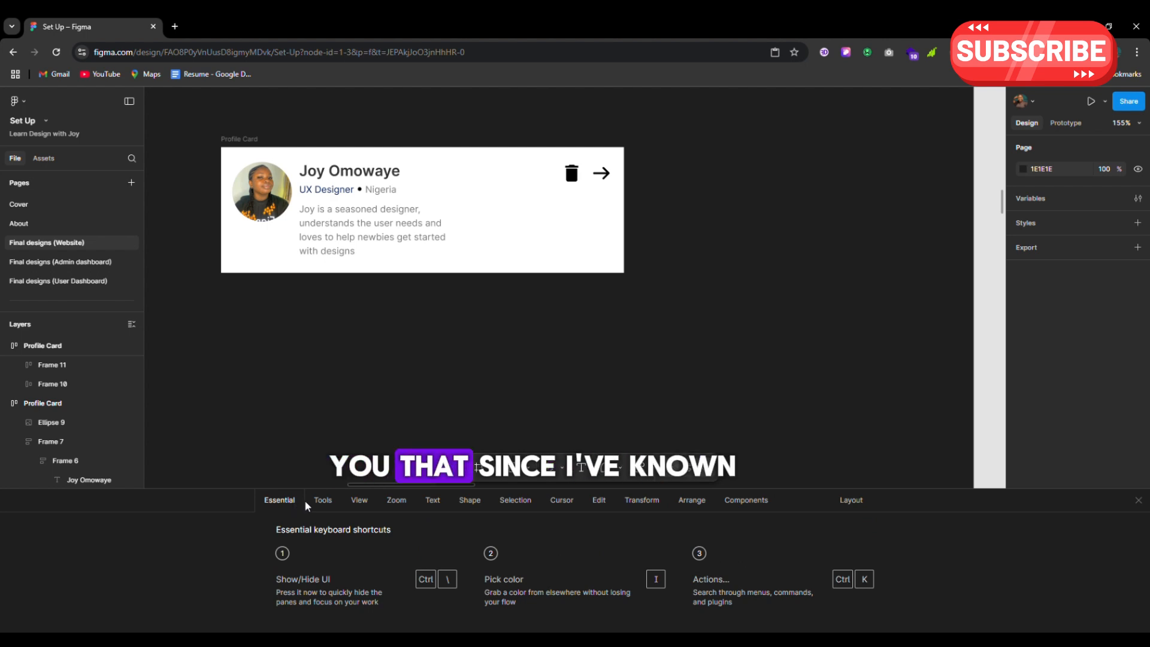
# Cycle through the shortcut categories a second time, from Tools to Components, ending on Essential
pyautogui.click(322, 501)
pyautogui.click(359, 500)
pyautogui.click(395, 500)
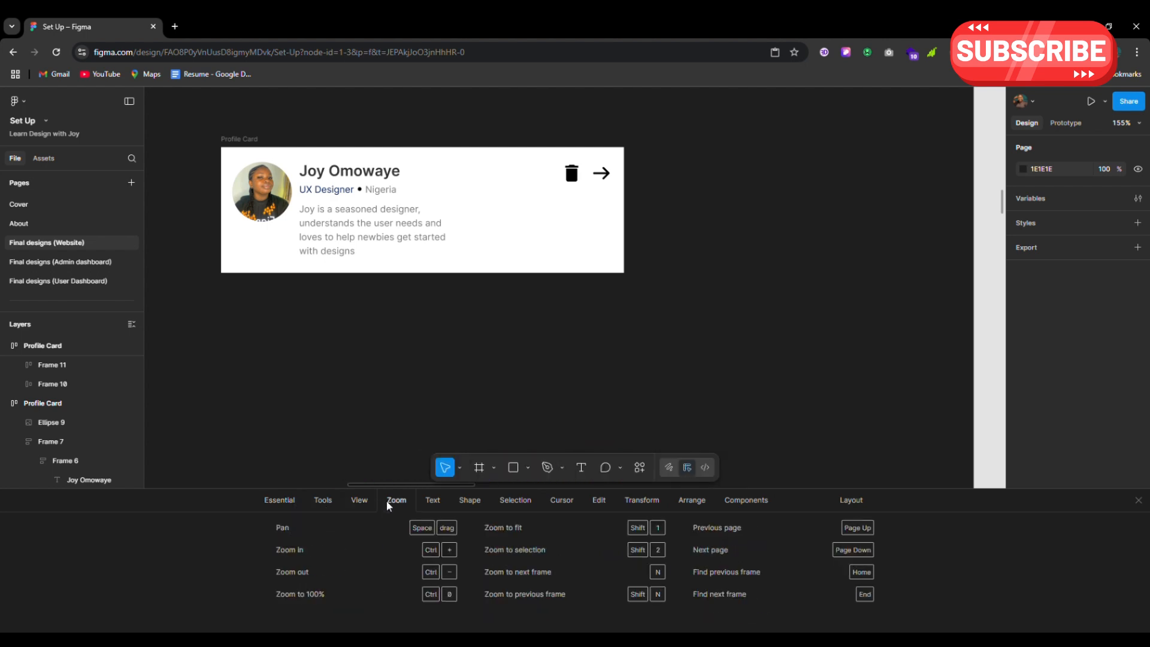
pyautogui.click(431, 500)
pyautogui.click(469, 501)
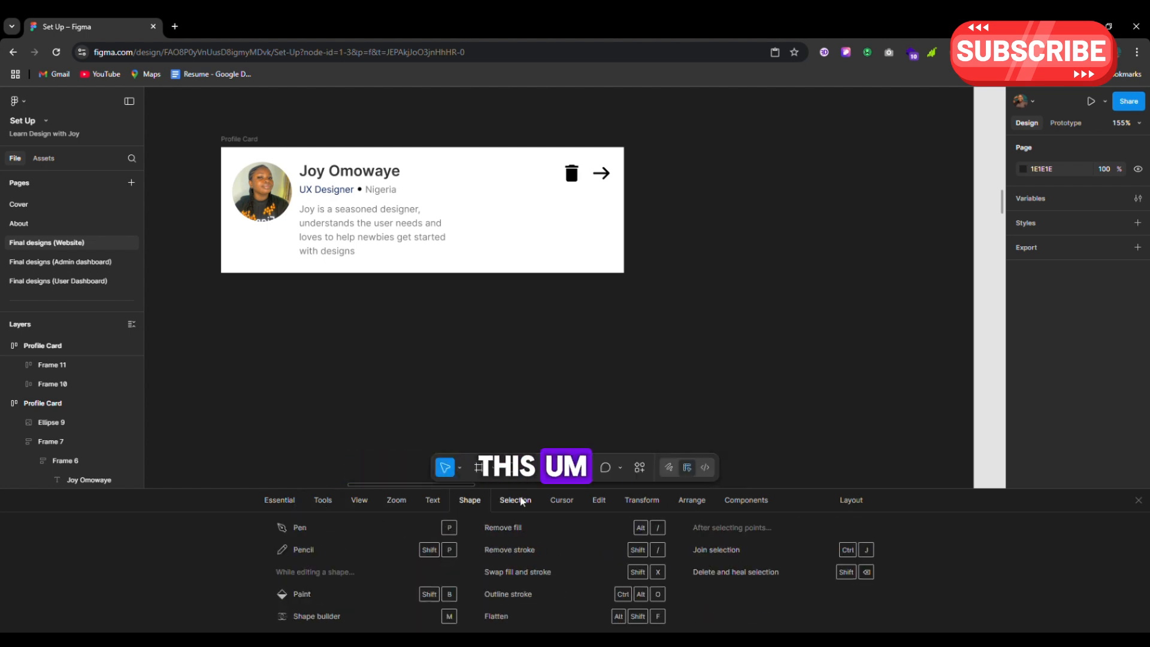
pyautogui.click(515, 501)
pyautogui.click(561, 501)
pyautogui.click(599, 500)
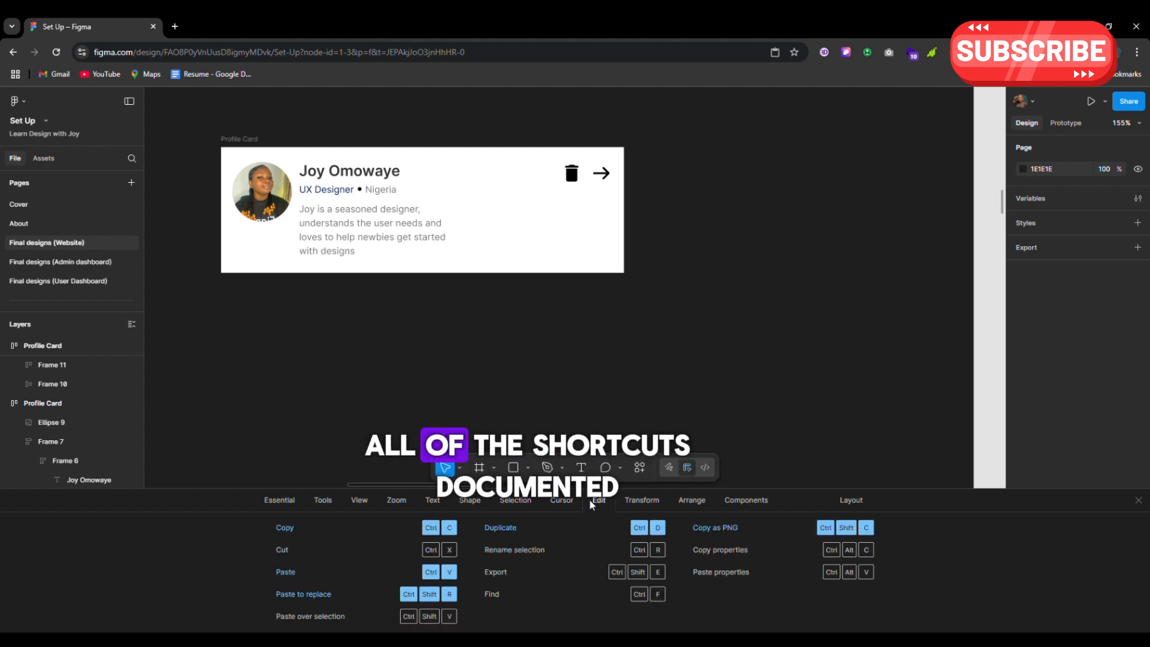
pyautogui.click(642, 501)
pyautogui.click(688, 501)
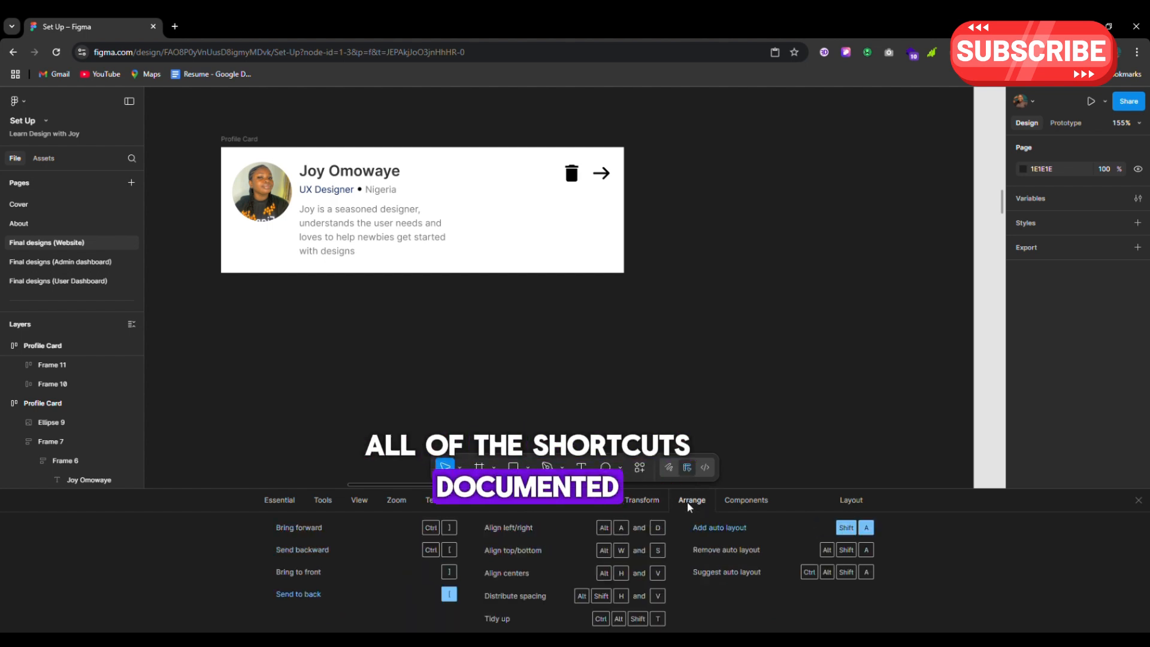
pyautogui.click(745, 500)
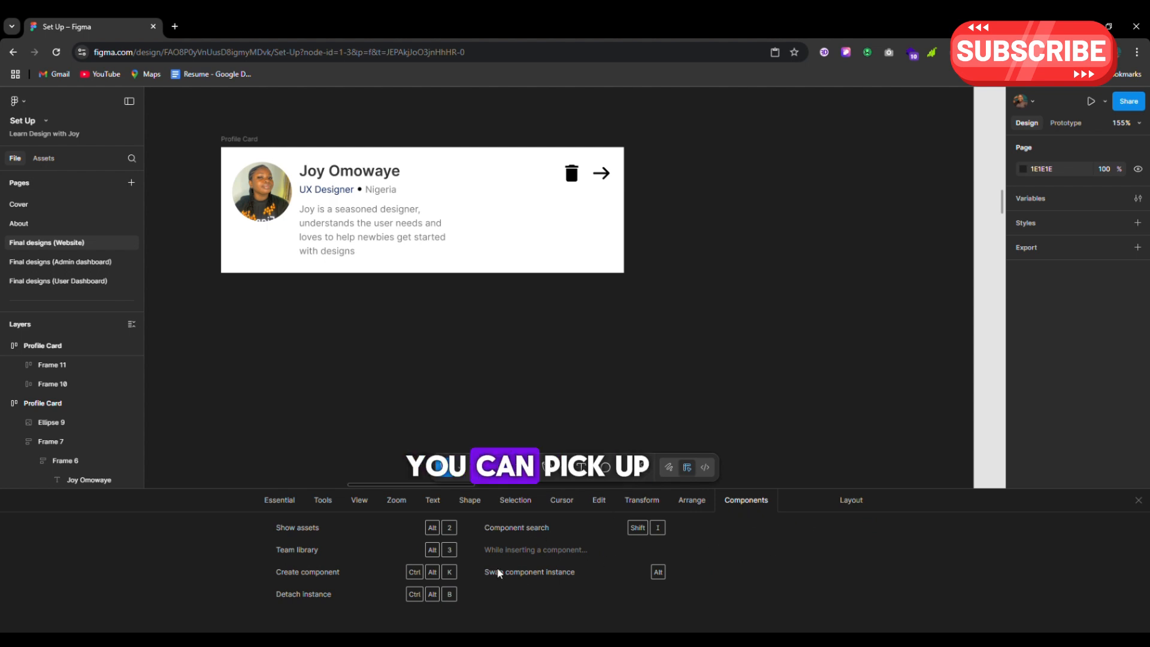
pyautogui.click(278, 499)
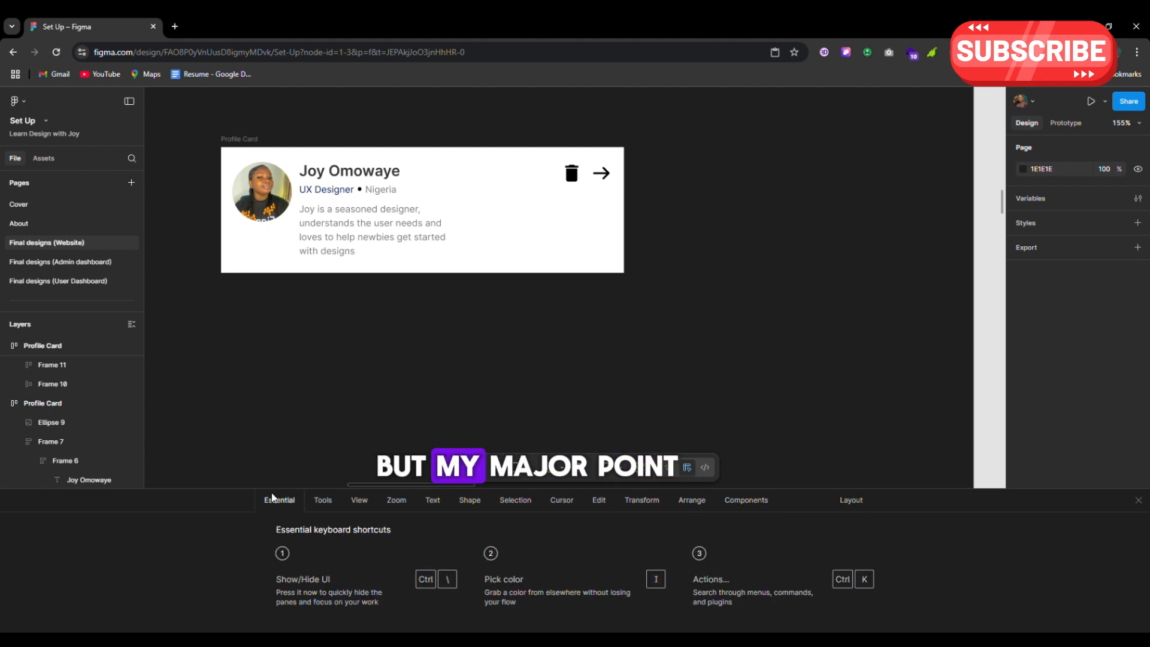
# Browse the Tools, View, Zoom, Text, Shape, Selection, Cursor and Edit shortcuts, ending on Arrange
pyautogui.click(321, 504)
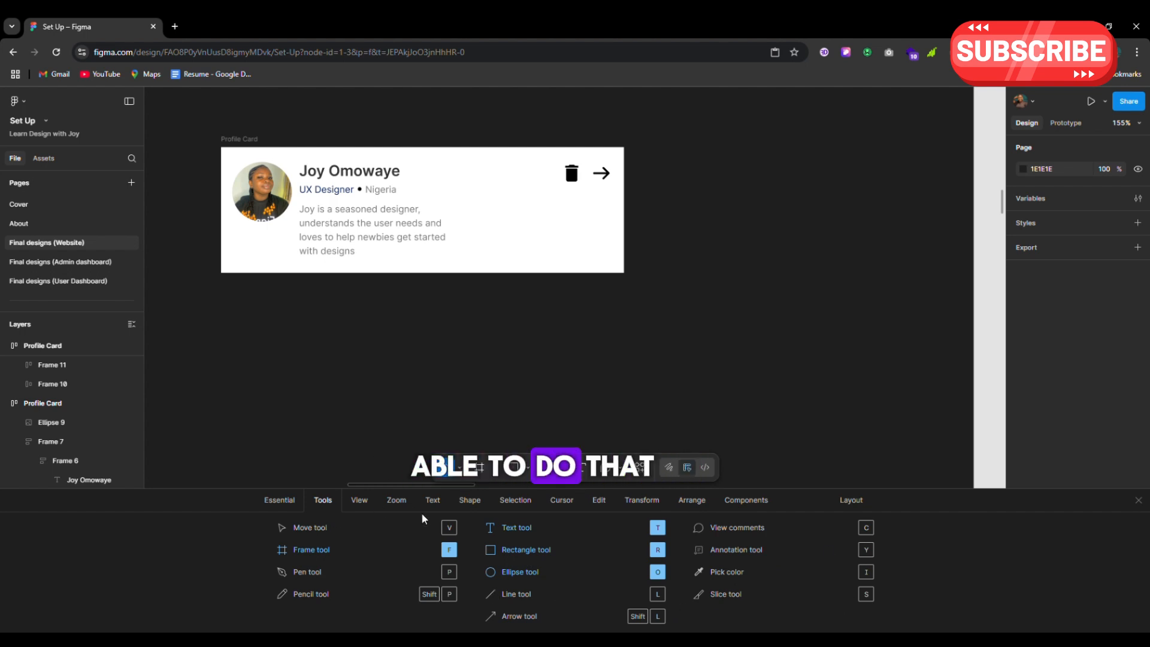
pyautogui.click(359, 500)
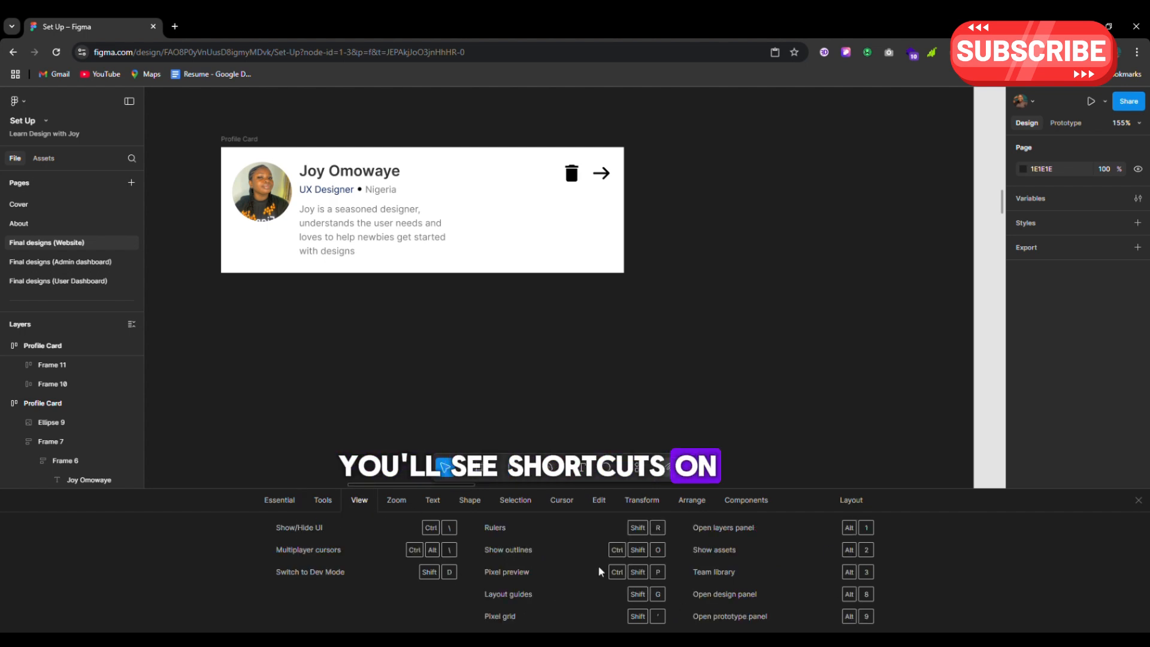
pyautogui.click(392, 500)
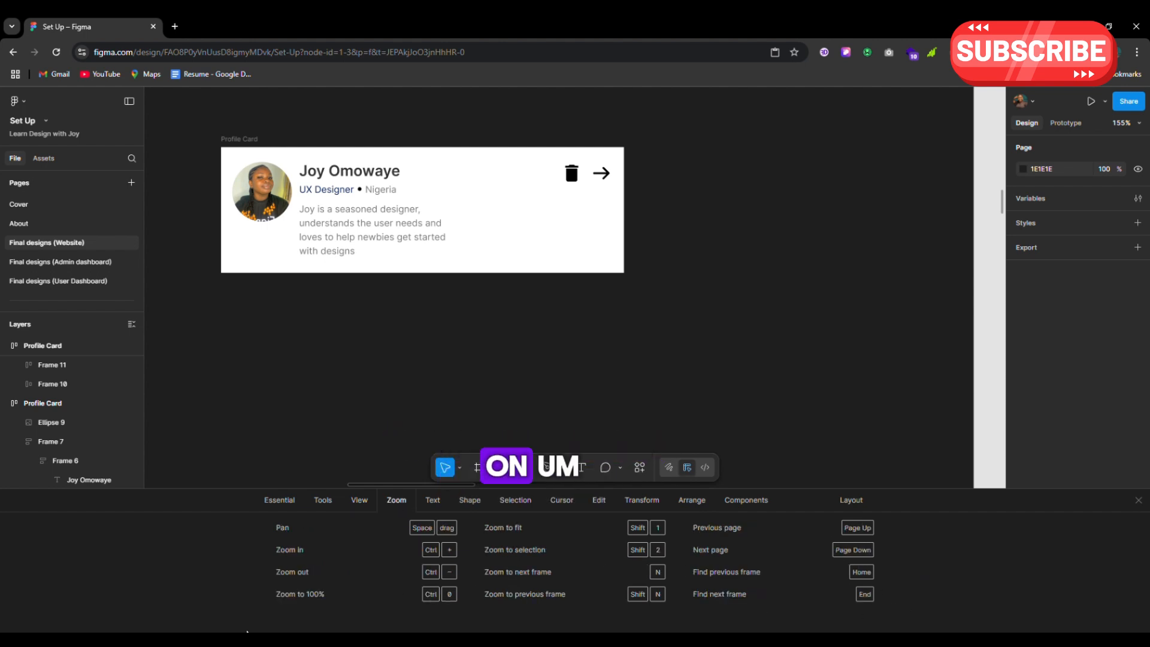
pyautogui.click(437, 505)
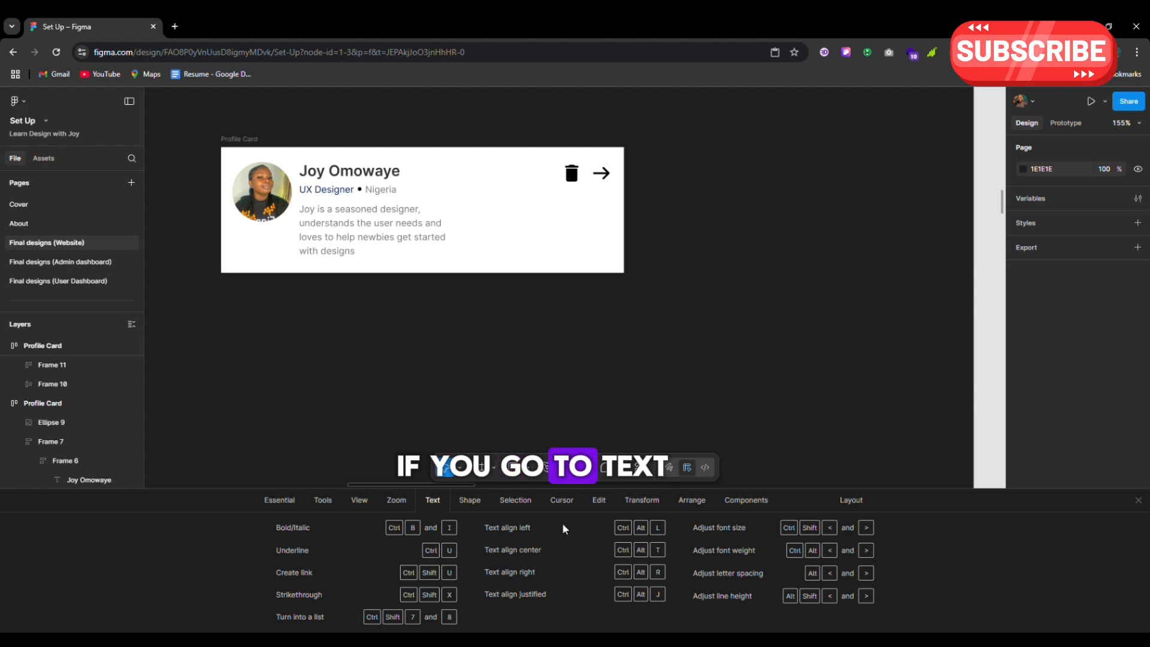
pyautogui.click(469, 505)
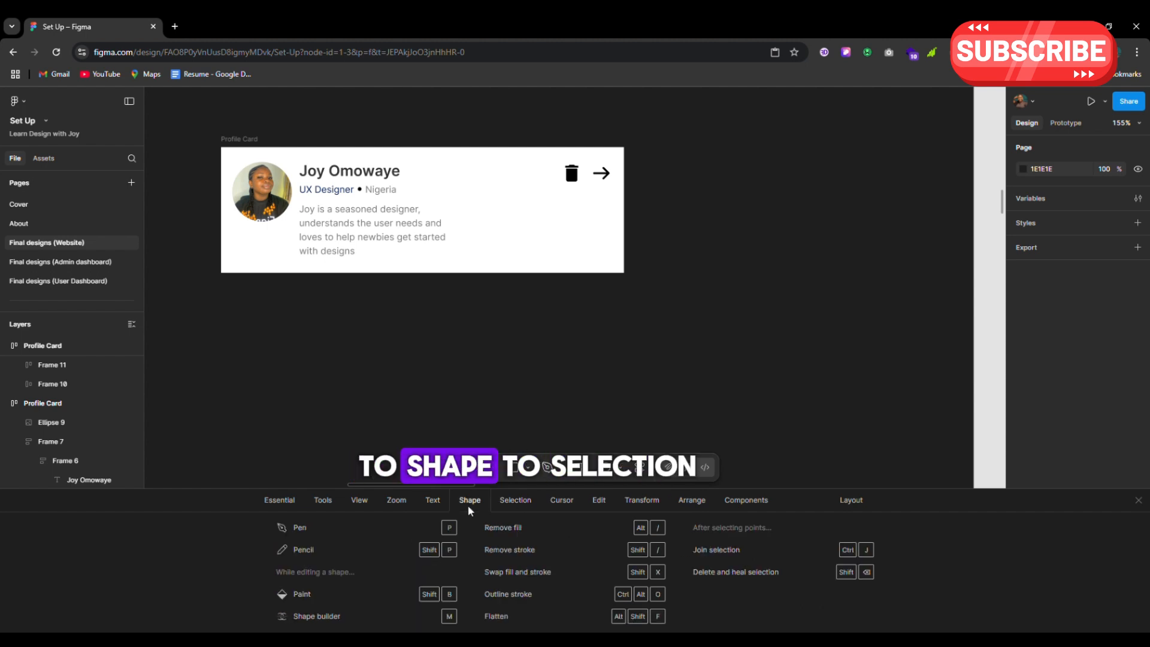
pyautogui.click(503, 504)
pyautogui.click(557, 505)
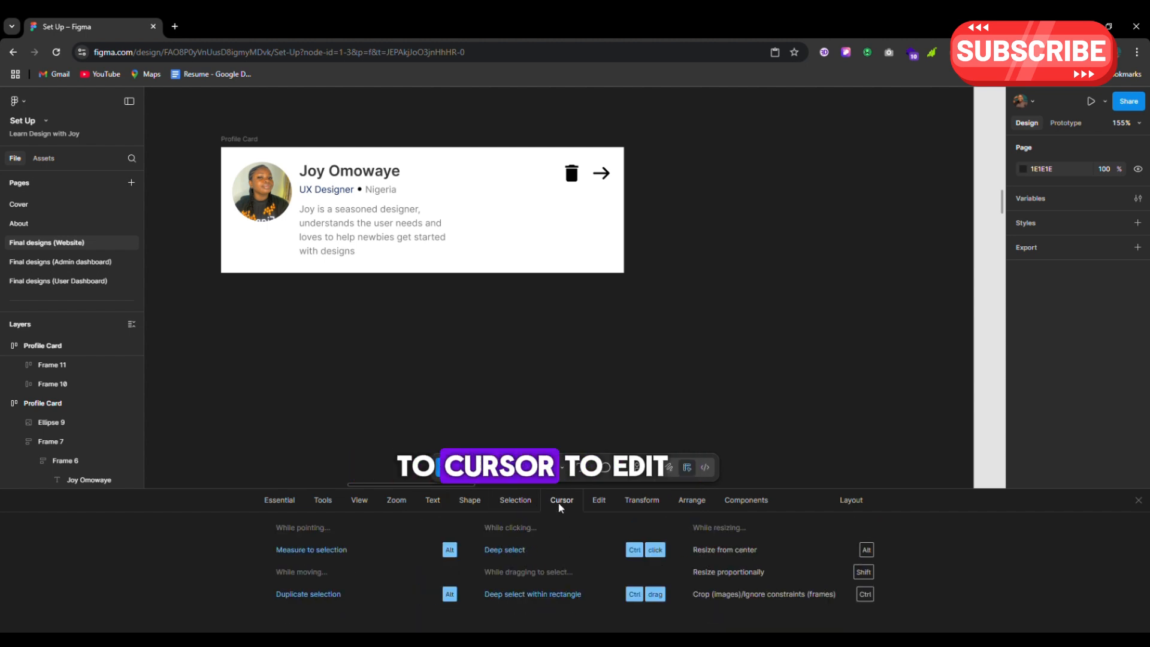
pyautogui.click(596, 503)
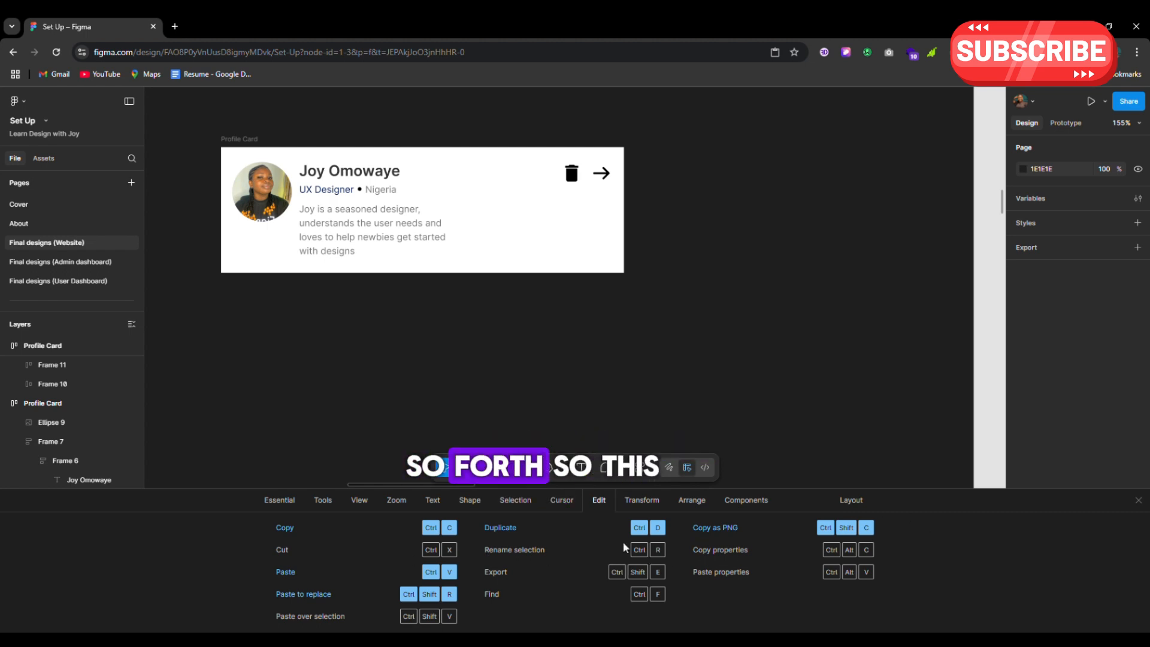
pyautogui.click(692, 500)
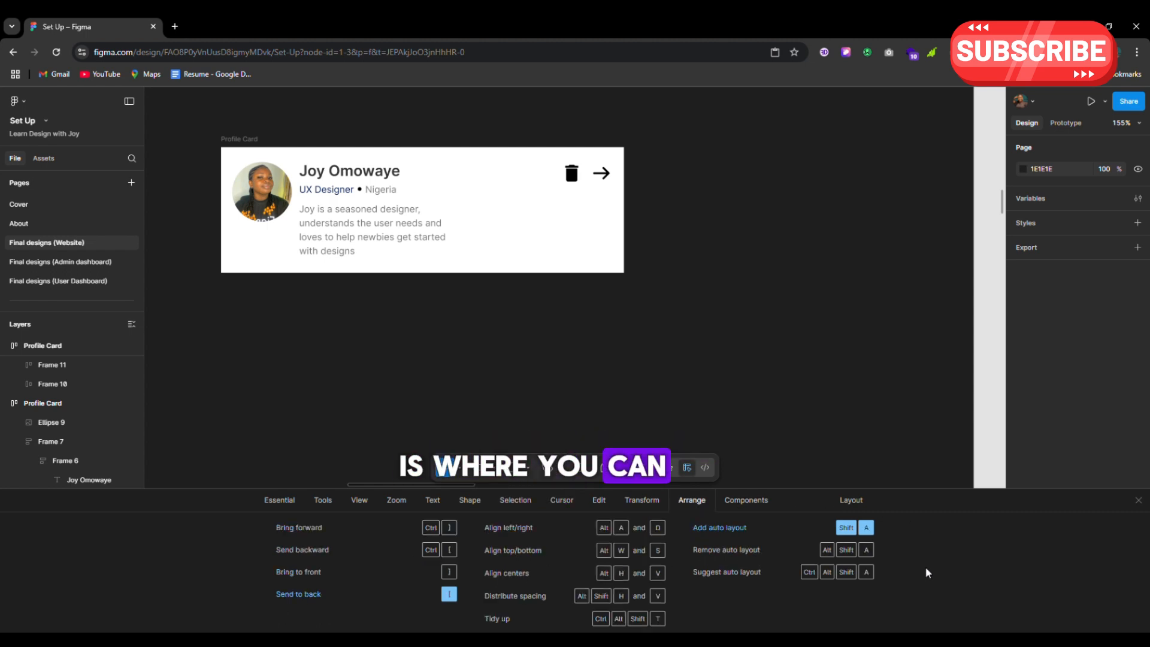